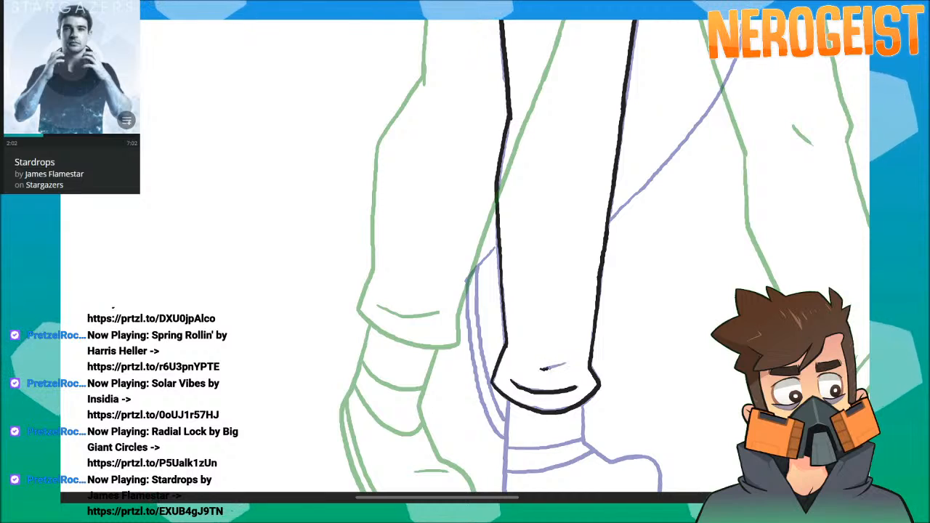
Ink the shoe outline below the finished trouser cuff: ankle, heel, instep, rounded toe and sole.
drag(681, 273, 666, 153)
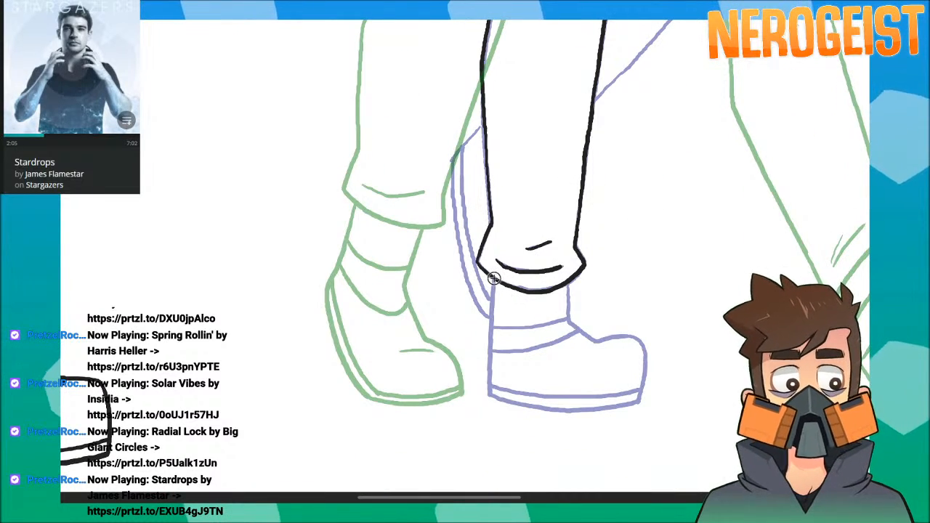
drag(520, 397, 535, 405)
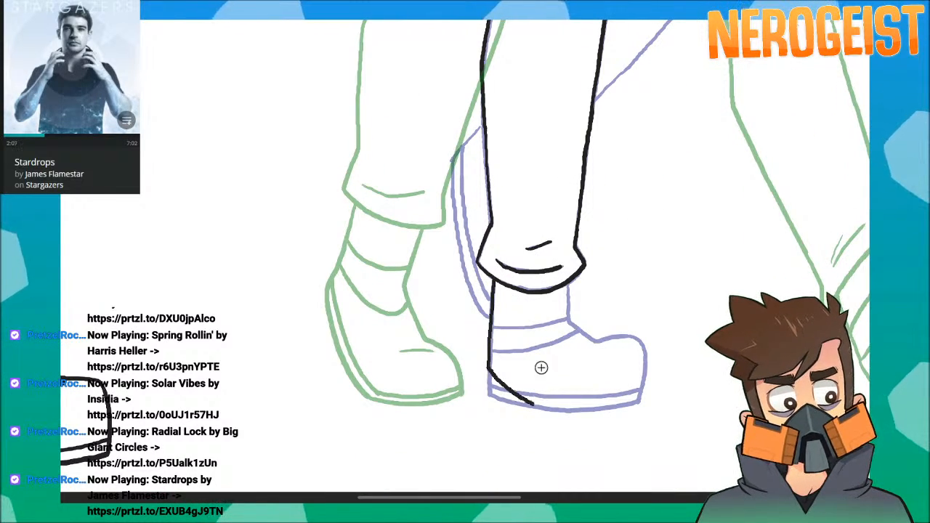
mouse_move(570, 282)
mouse_down()
mouse_move(569, 317)
mouse_move(584, 332)
mouse_up()
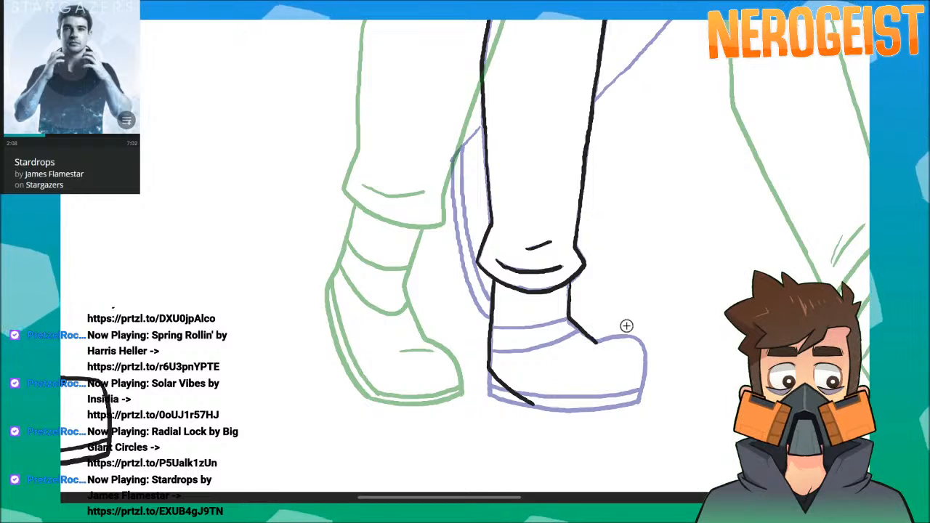
drag(642, 354, 637, 396)
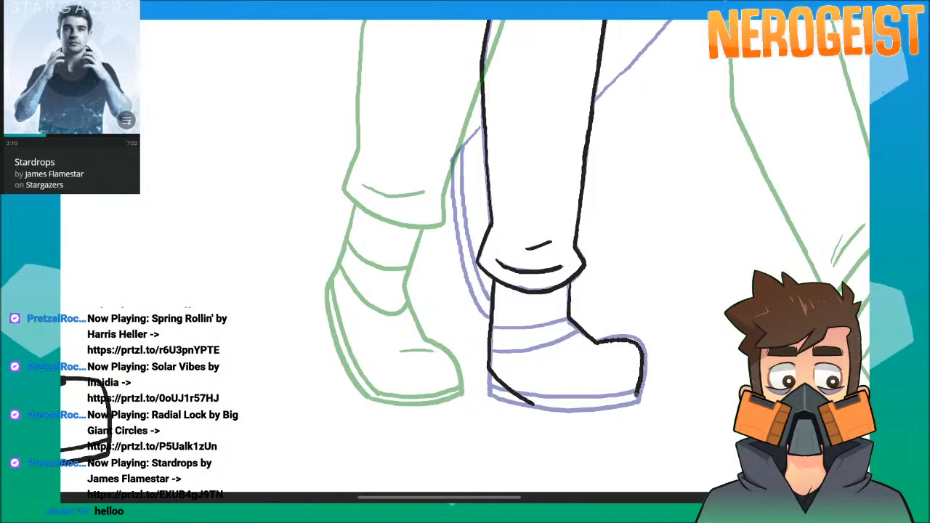
drag(699, 292, 716, 248)
drag(550, 360, 652, 357)
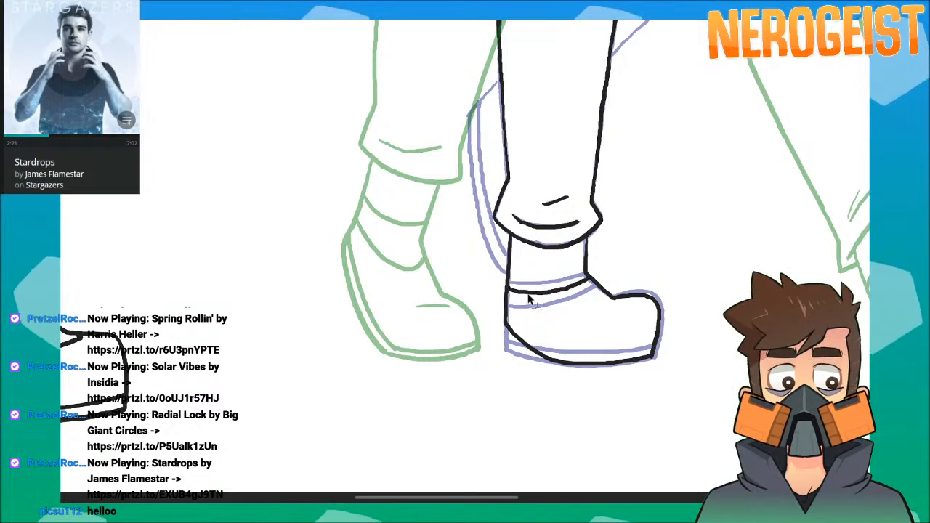
Redraw the curved lower ankle band on the shoe, adding the band above it and the sole's upper line.
key(ctrl+z)
drag(508, 293, 516, 297)
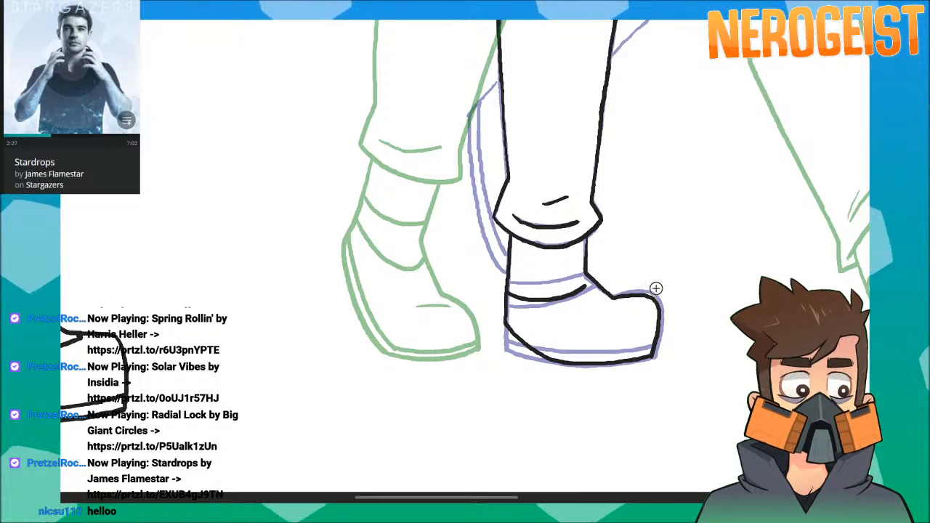
key(ctrl+z)
mouse_move(513, 294)
mouse_down()
mouse_move(561, 298)
mouse_move(590, 282)
mouse_up()
key(ctrl+z)
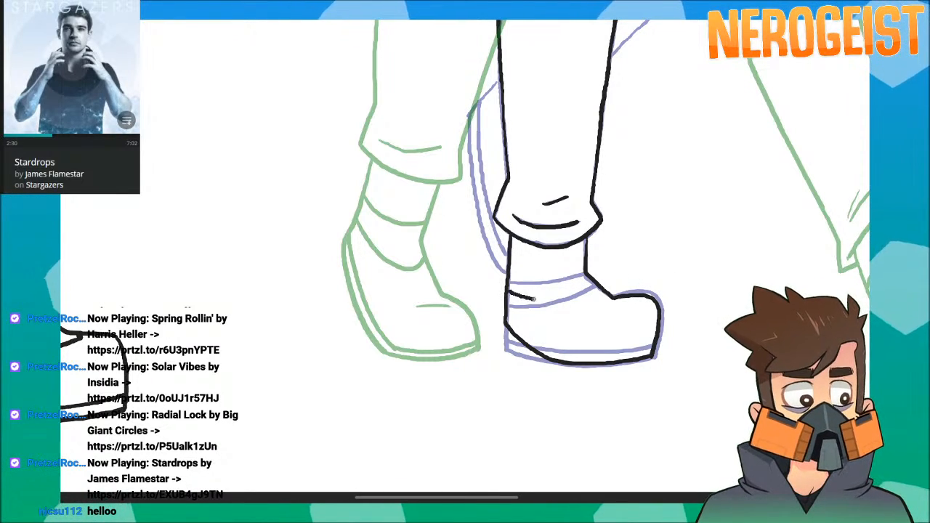
drag(510, 292, 579, 293)
key(ctrl+z)
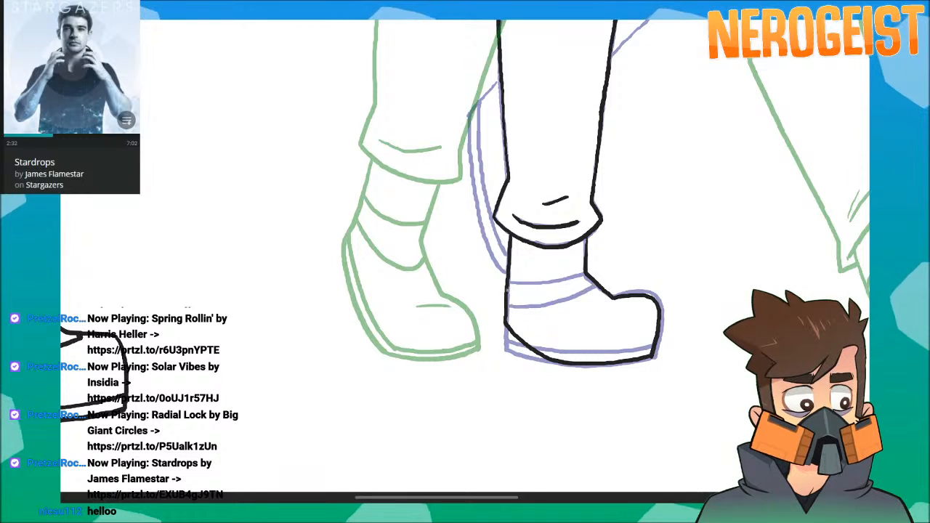
drag(508, 291, 592, 284)
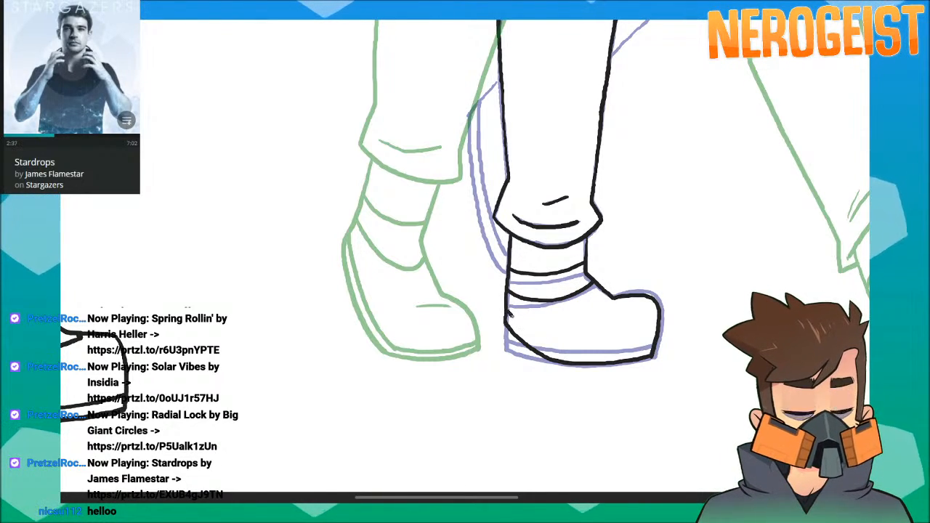
drag(553, 346, 652, 353)
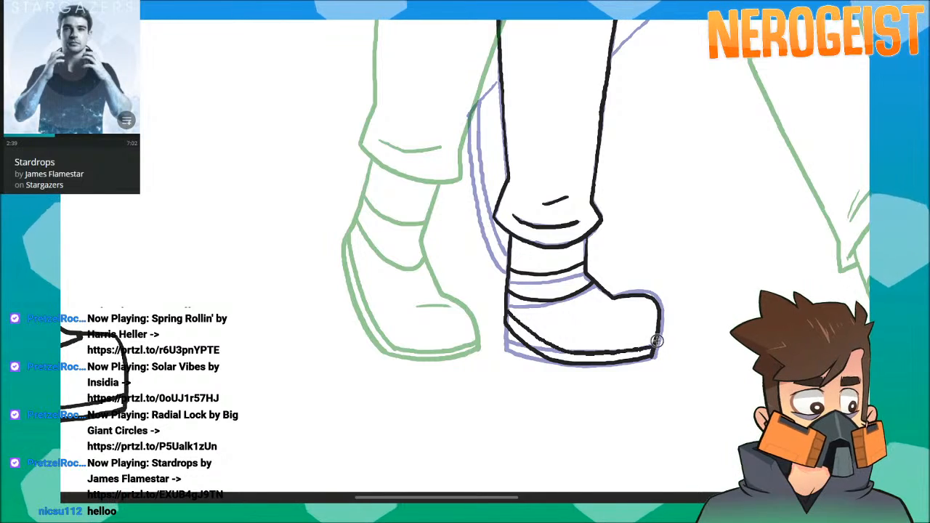
Select the inked leg together with its shoe for transforming, with the whole drawing in view.
scroll(678, 252, up, 10)
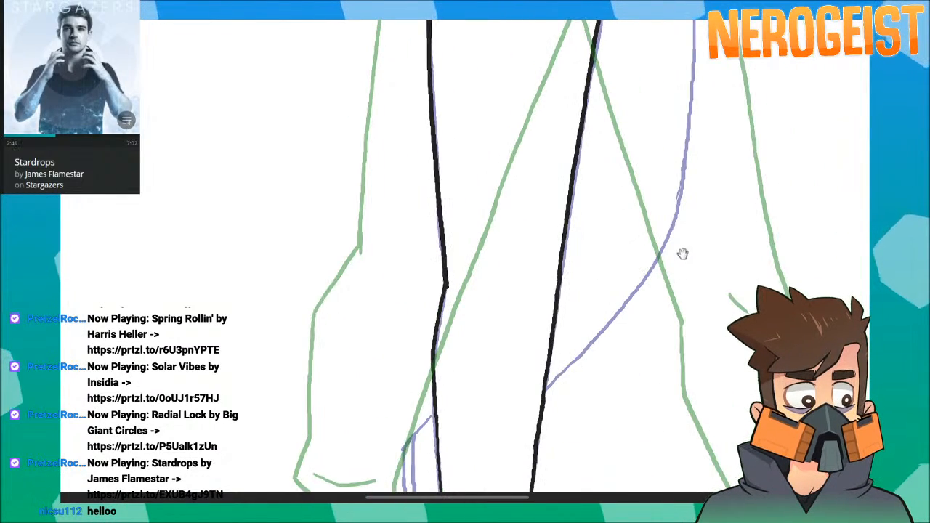
click(564, 278)
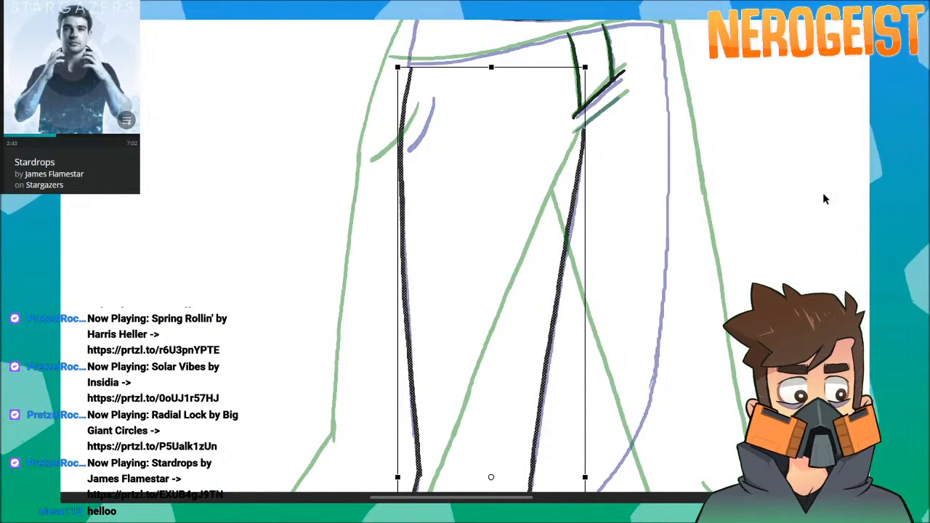
key(ctrl+2)
drag(453, 344, 455, 268)
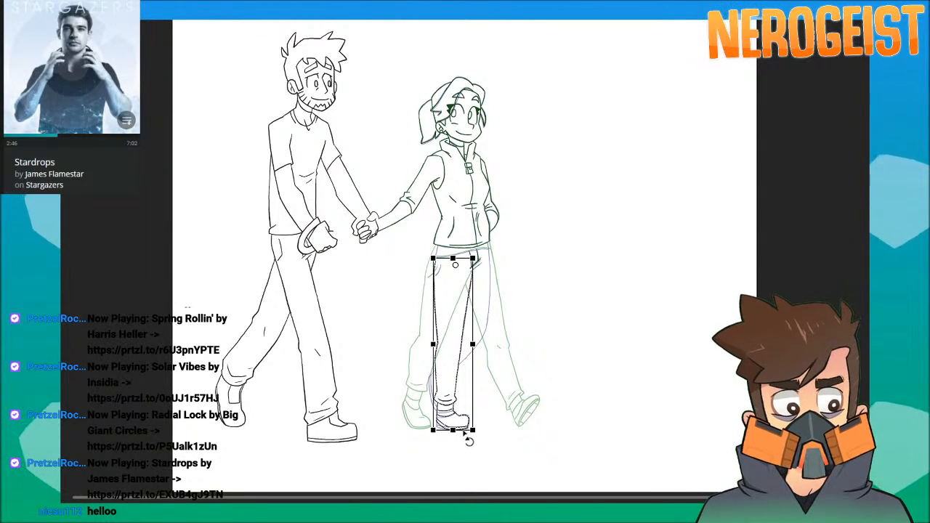
drag(453, 430, 438, 434)
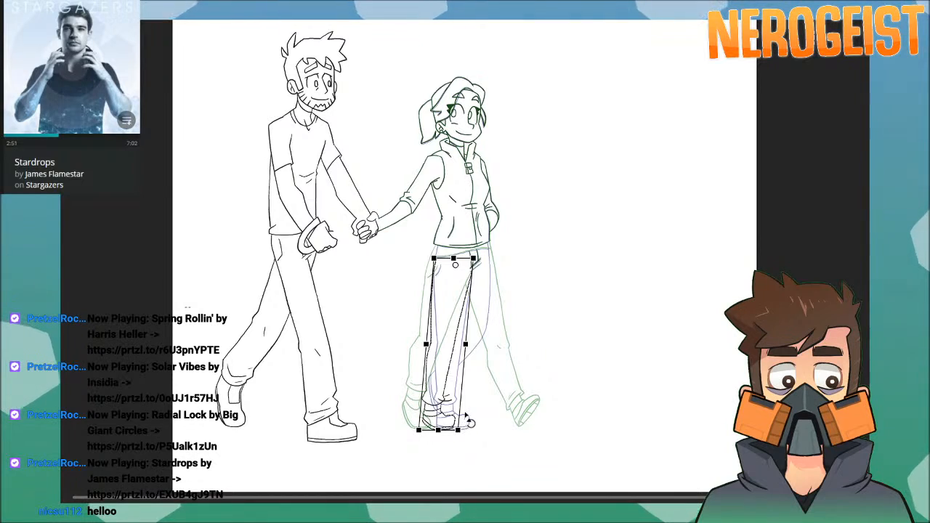
key(ctrl+z)
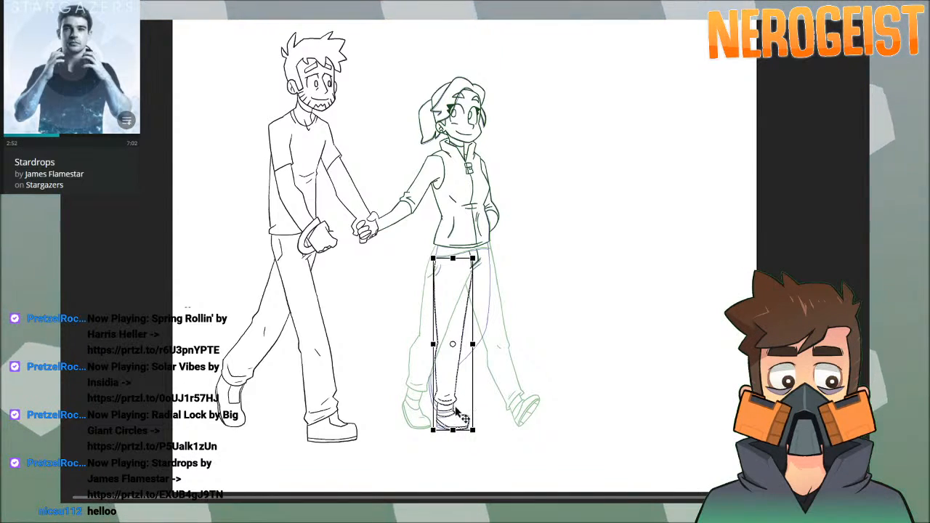
Set the leg's pivot at the hip, shorten the leg slightly and skew its foot backward toward the rear onion-skin leg.
drag(452, 345, 459, 260)
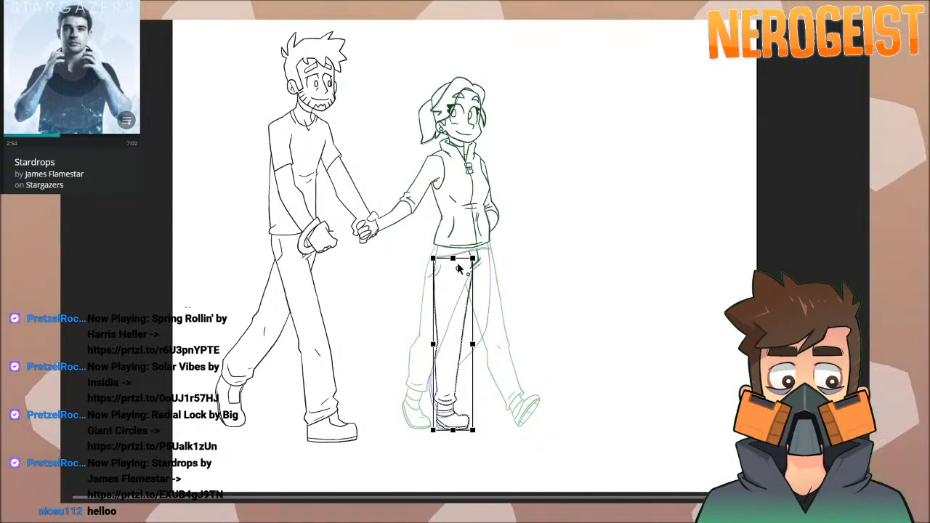
drag(453, 430, 453, 432)
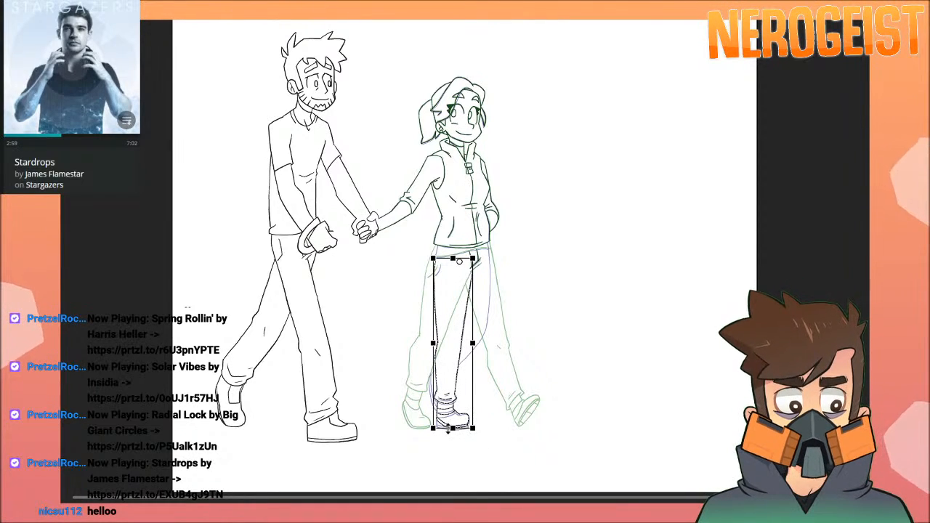
drag(453, 430, 434, 430)
key(Return)
Redraw the skewed leg's outer thigh line from the jacket hem to the knee and ink the lower crotch fold.
drag(592, 301, 588, 273)
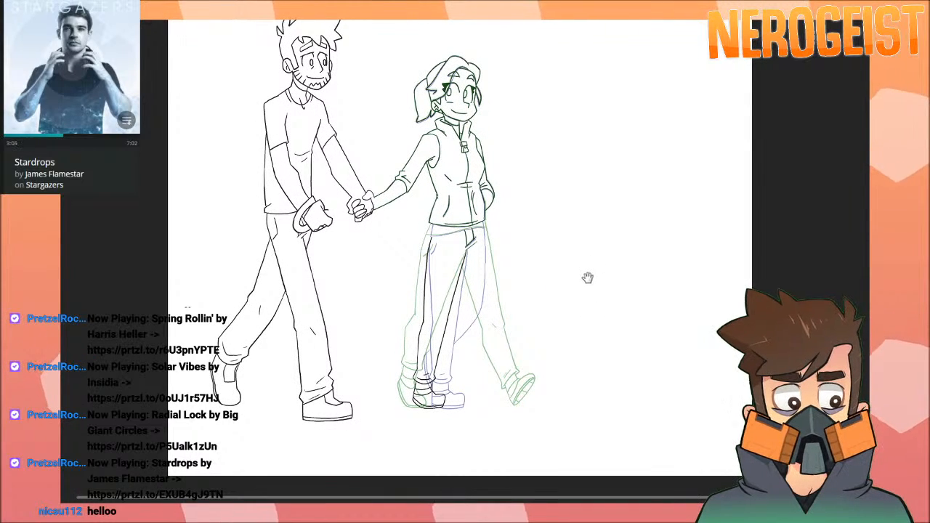
scroll(456, 256, up, 5)
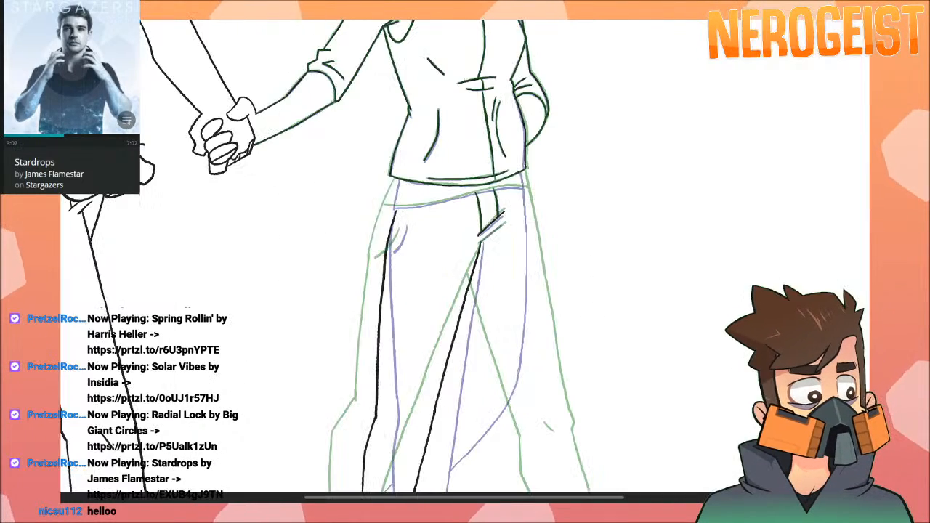
drag(587, 248, 711, 164)
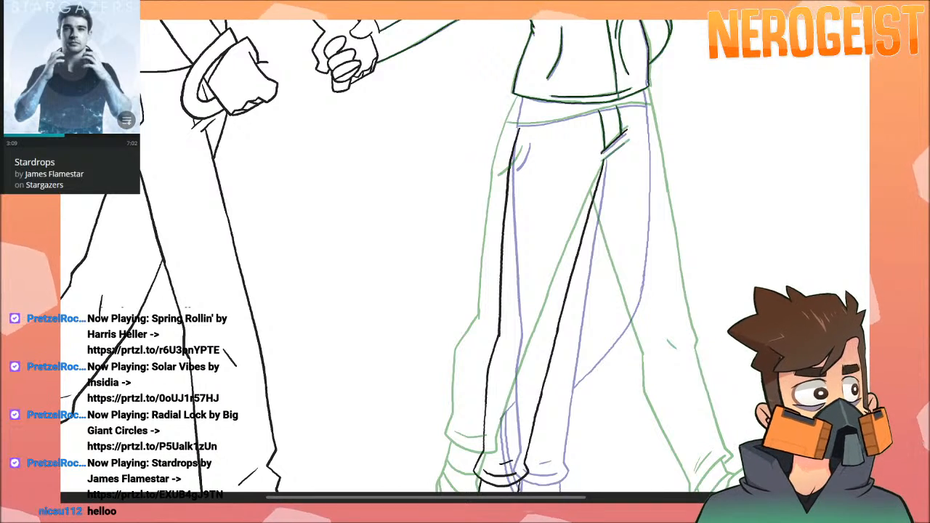
scroll(574, 209, up, 1)
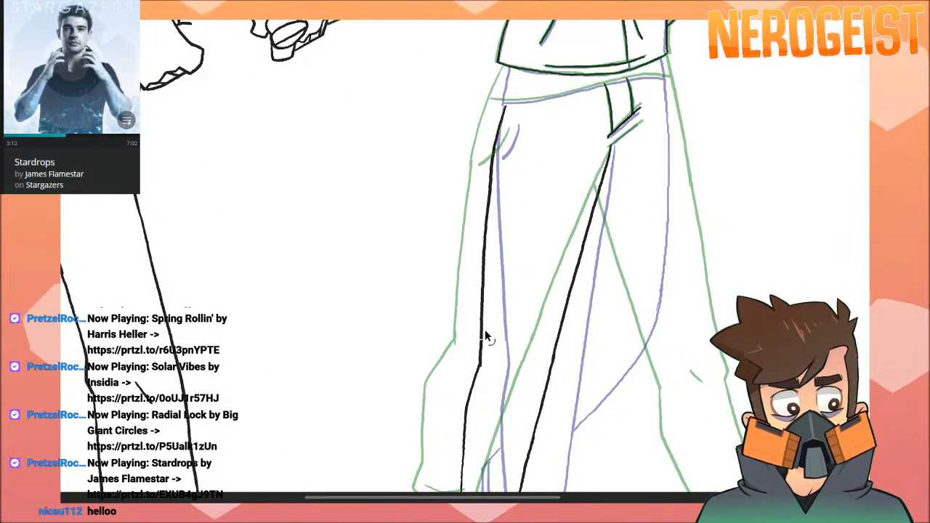
key(ctrl+z)
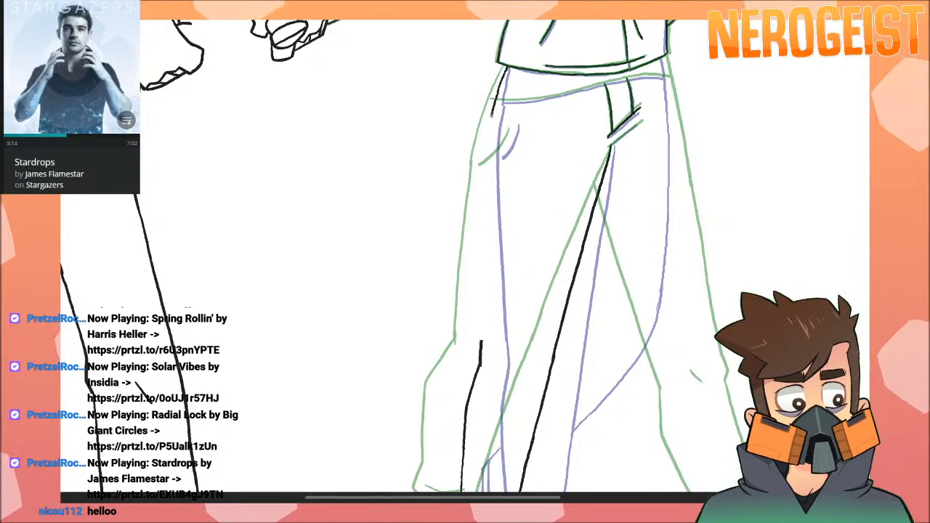
drag(477, 266, 481, 360)
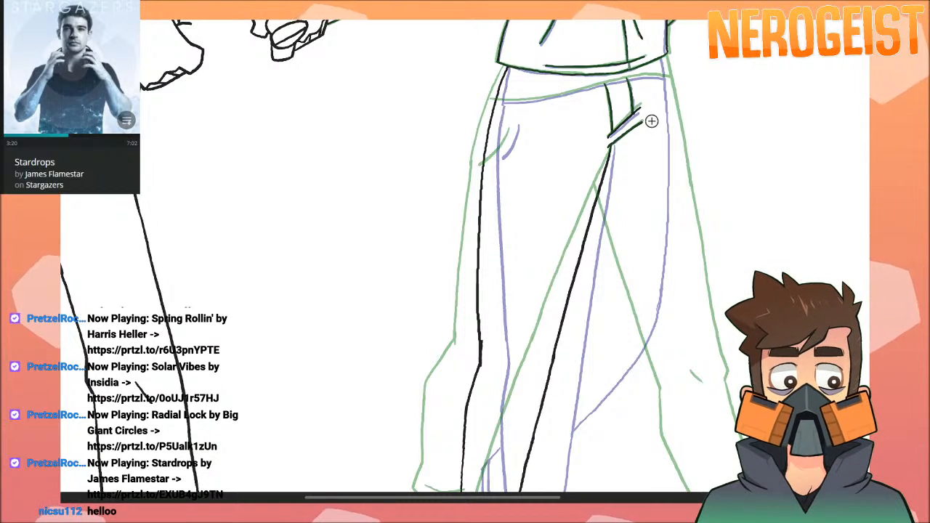
drag(642, 120, 606, 206)
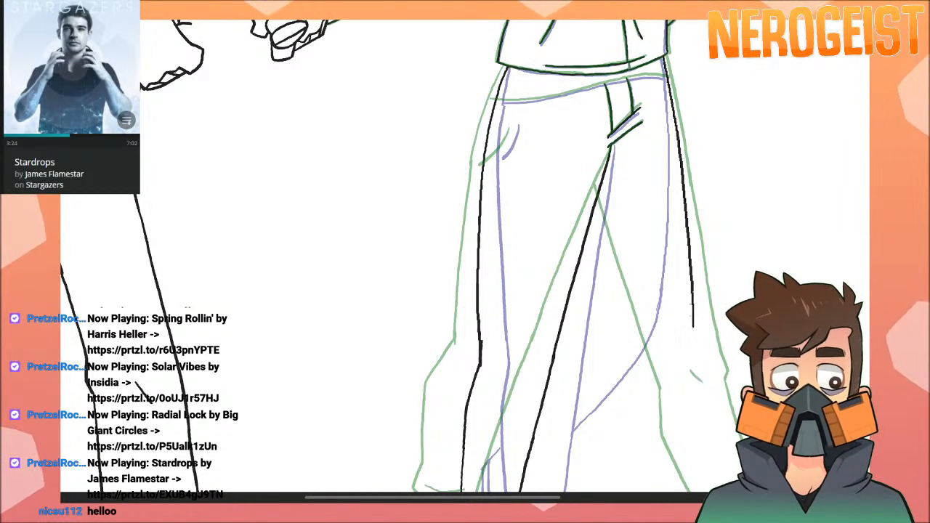
Ink the other leg's outline down to the ankle, bent at the knee, and close it with a curved cuff hem.
scroll(768, 77, down, 5)
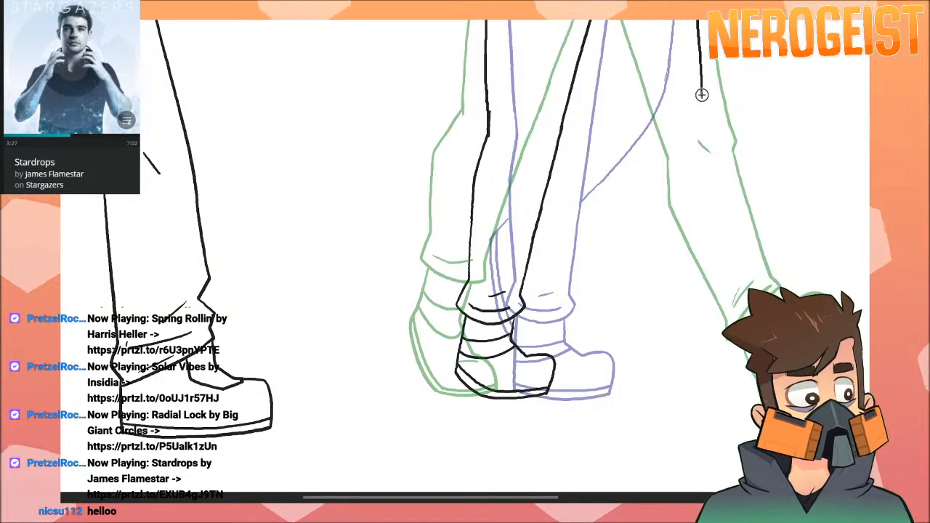
drag(701, 95, 652, 288)
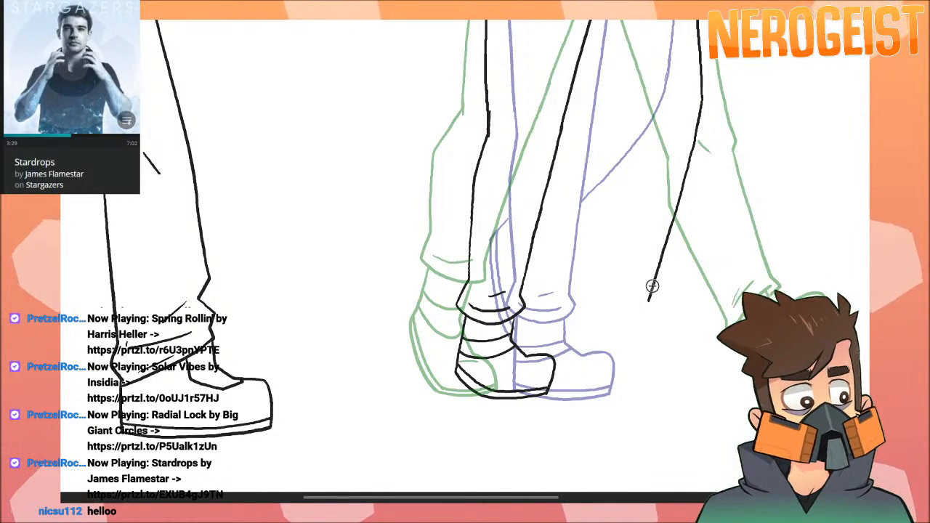
drag(700, 160, 671, 313)
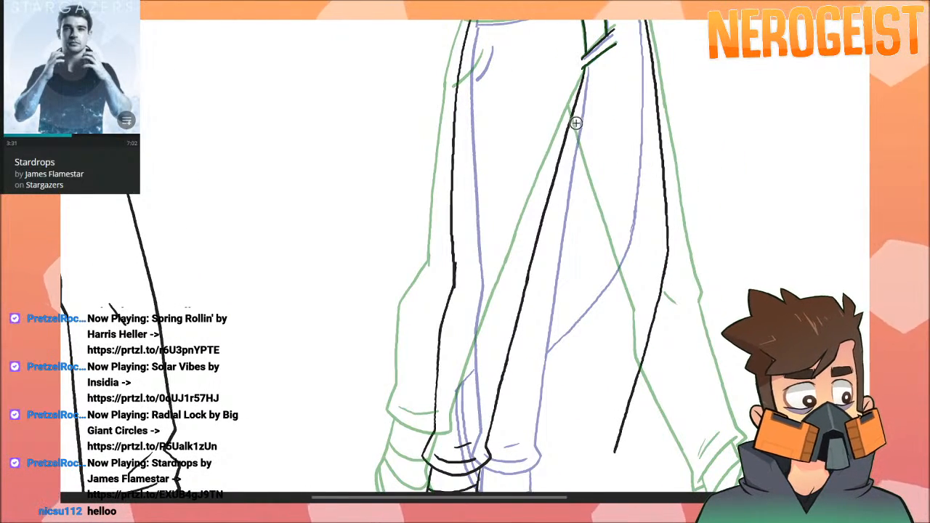
drag(569, 125, 595, 251)
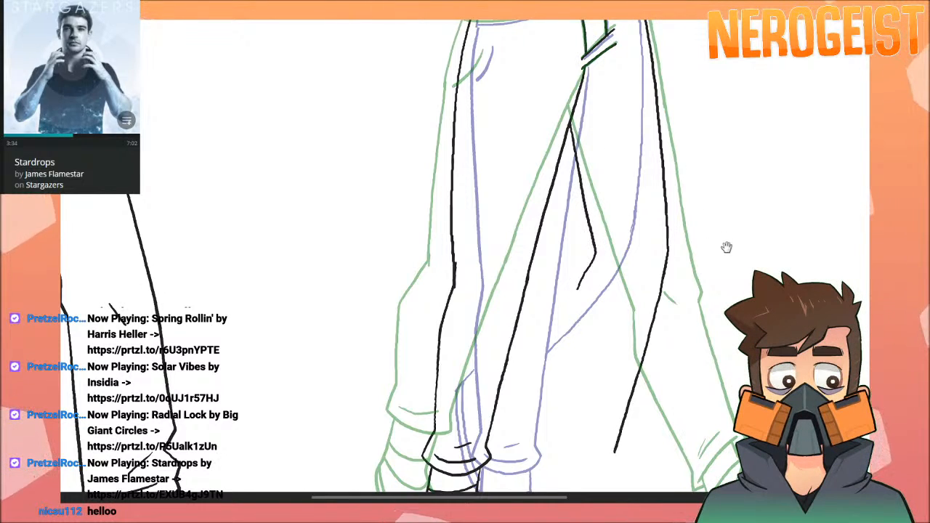
drag(725, 245, 717, 178)
mouse_move(573, 348)
mouse_down()
mouse_move(567, 360)
mouse_move(587, 376)
mouse_move(621, 379)
mouse_up()
mouse_move(784, 319)
mouse_down()
mouse_move(775, 197)
mouse_move(773, 208)
mouse_up()
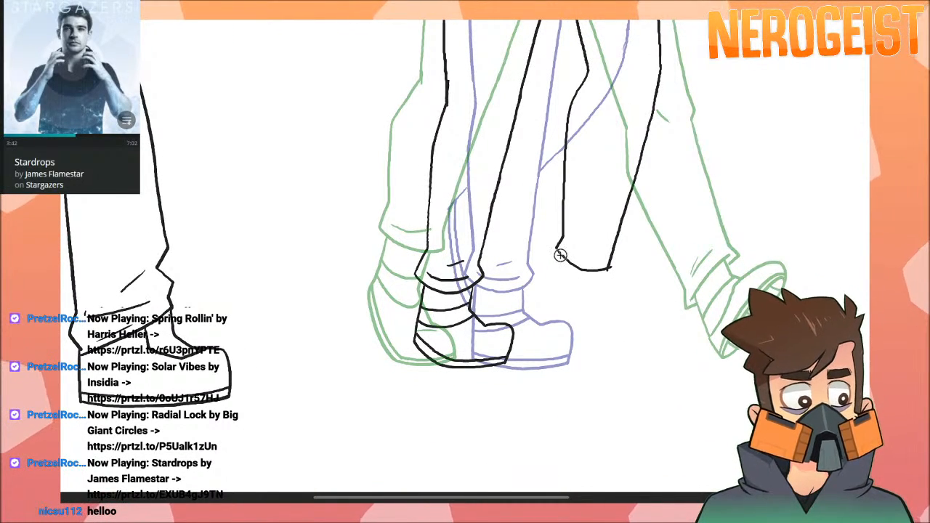
Ink the bent leg's shoe outline with its toe pointing down, redoing the heel and instep strokes.
drag(560, 257, 543, 293)
key(ctrl+z)
mouse_move(559, 254)
mouse_down()
mouse_move(550, 312)
mouse_move(610, 360)
mouse_up()
key(ctrl+z)
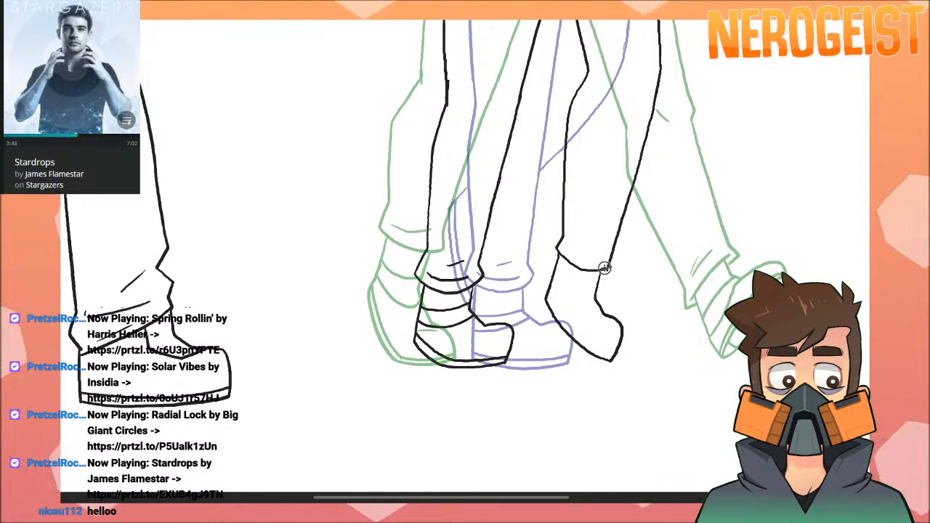
key(ctrl+z)
drag(607, 270, 598, 289)
drag(618, 331, 611, 360)
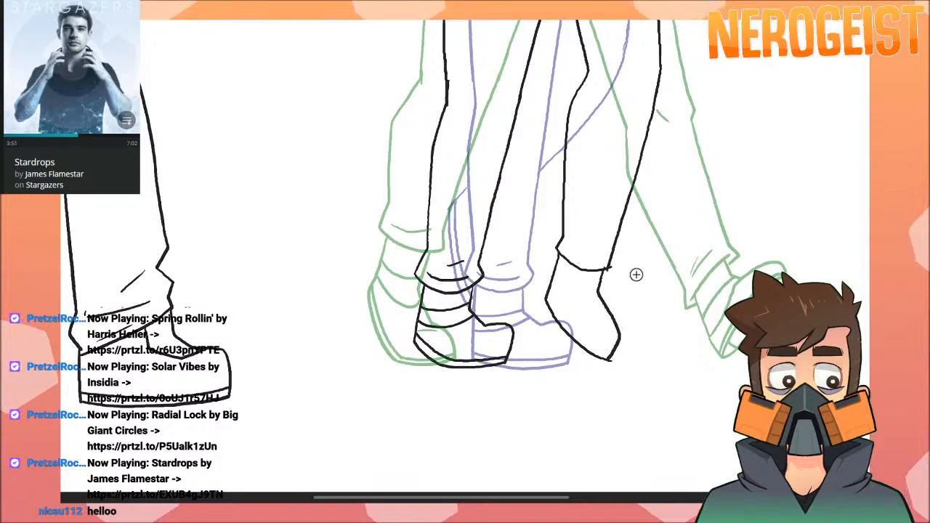
Detail the bent leg with an ankle band and sole line on the shoe, plus short creases at the cuff and knee.
mouse_move(710, 209)
mouse_down()
mouse_move(705, 253)
mouse_move(702, 242)
mouse_up()
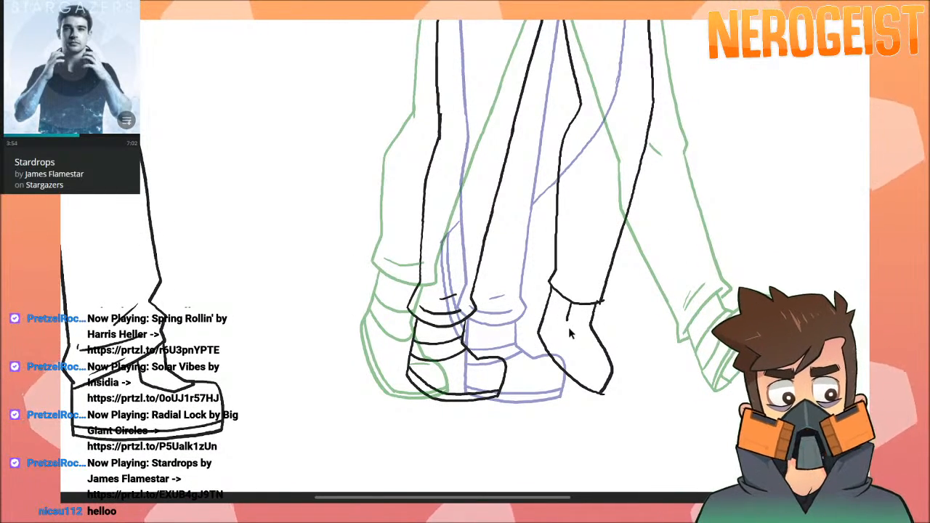
mouse_move(543, 322)
mouse_down()
mouse_move(593, 331)
mouse_move(570, 368)
mouse_move(601, 389)
mouse_up()
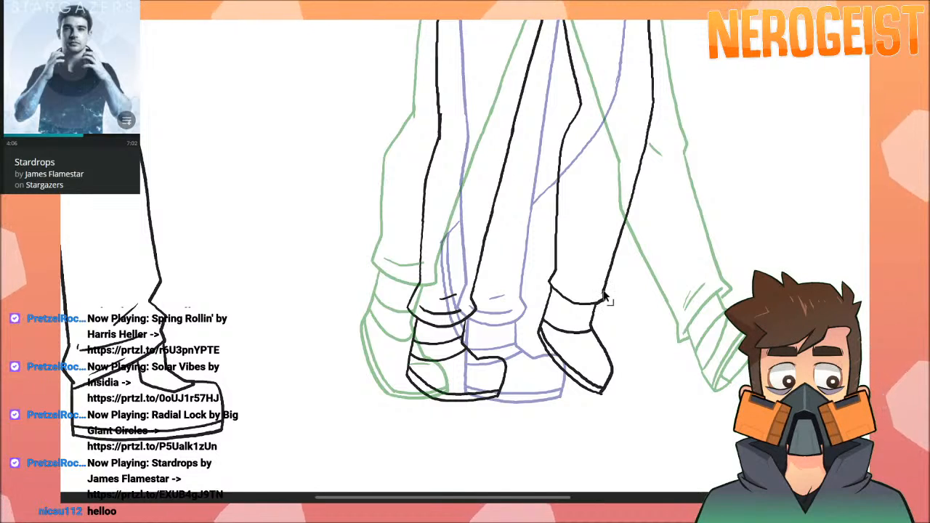
mouse_move(560, 273)
mouse_down()
mouse_move(572, 289)
mouse_move(595, 287)
mouse_up()
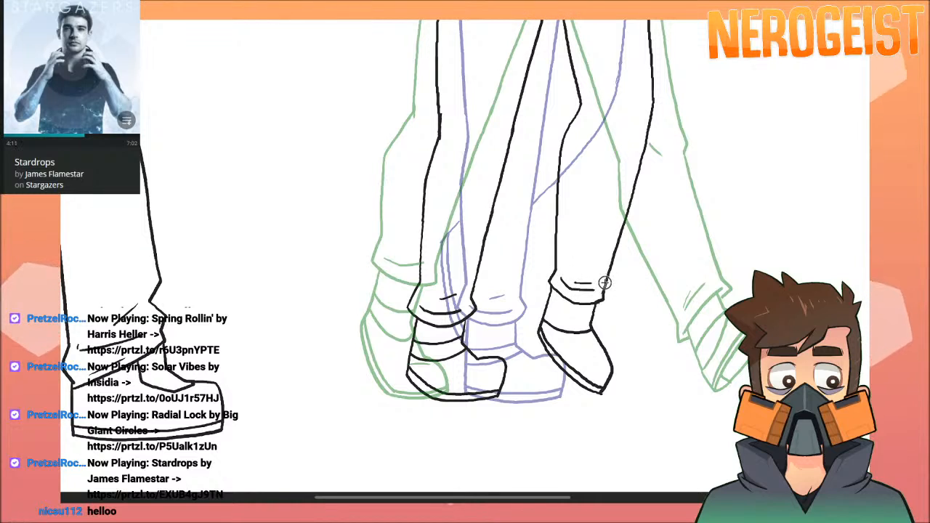
drag(650, 126, 639, 181)
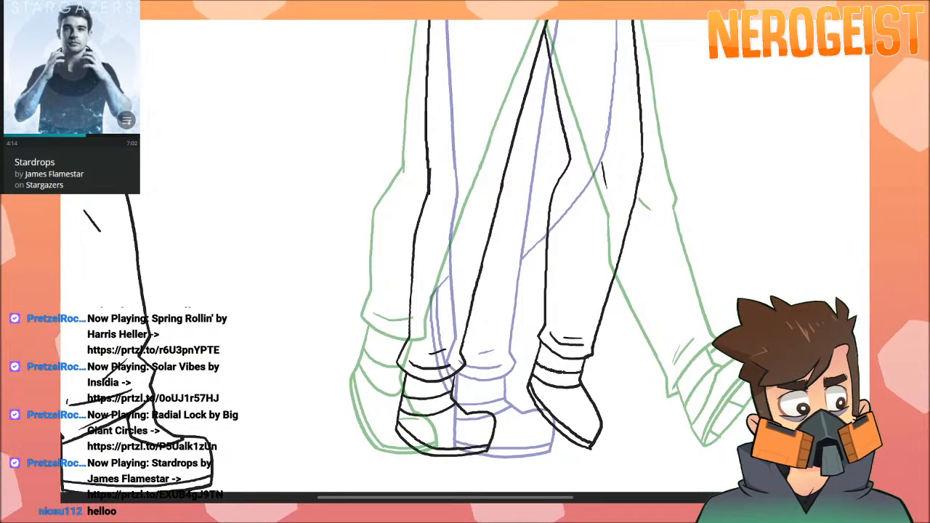
Ink the hip pocket curve and the waistband line across the woman's trousers below the jacket hem.
mouse_move(761, 131)
mouse_down()
mouse_move(762, 190)
mouse_move(700, 247)
mouse_up()
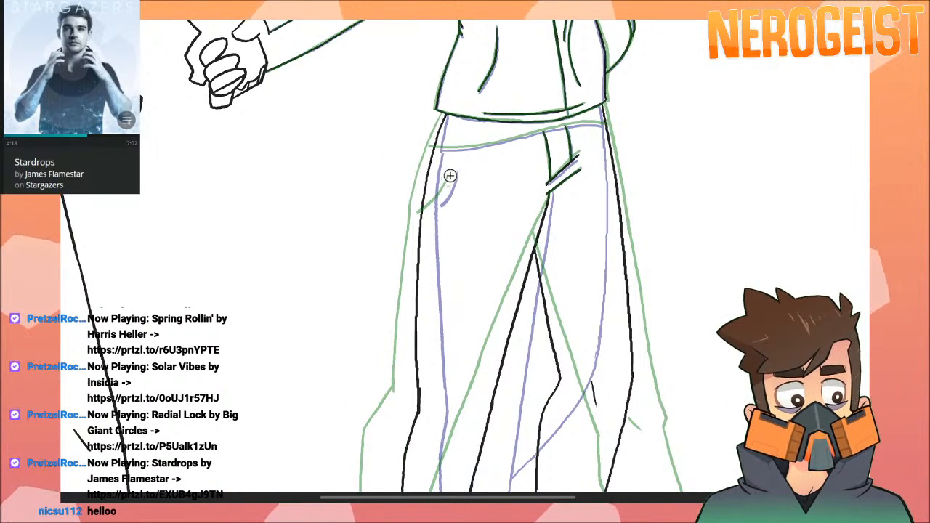
drag(439, 199, 429, 208)
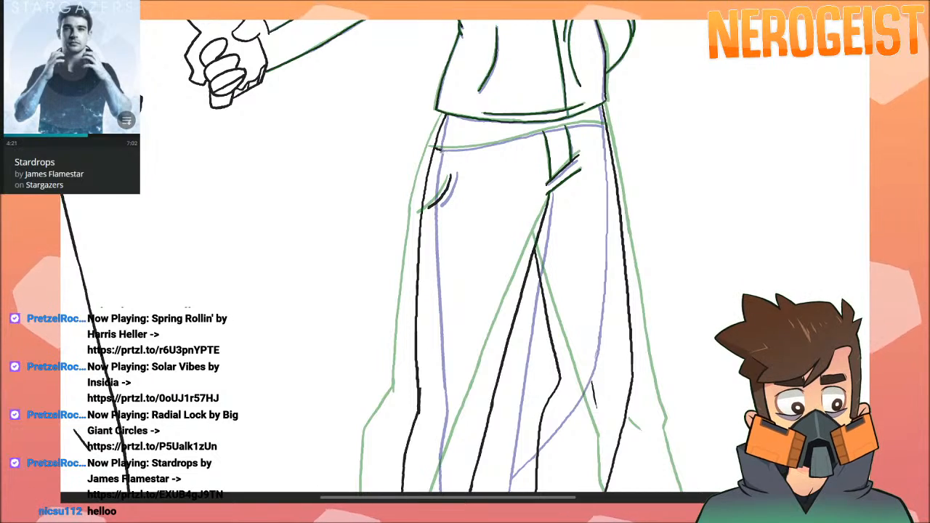
drag(436, 149, 458, 152)
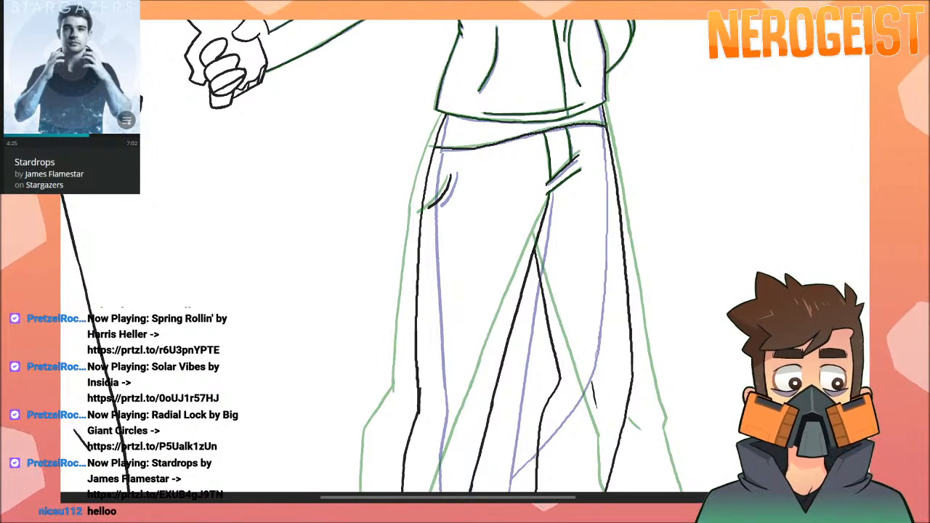
mouse_move(714, 259)
mouse_down()
mouse_move(718, 242)
mouse_move(720, 364)
mouse_move(753, 270)
mouse_move(758, 211)
mouse_up()
mouse_move(768, 255)
mouse_down()
mouse_move(775, 276)
mouse_move(770, 257)
mouse_up()
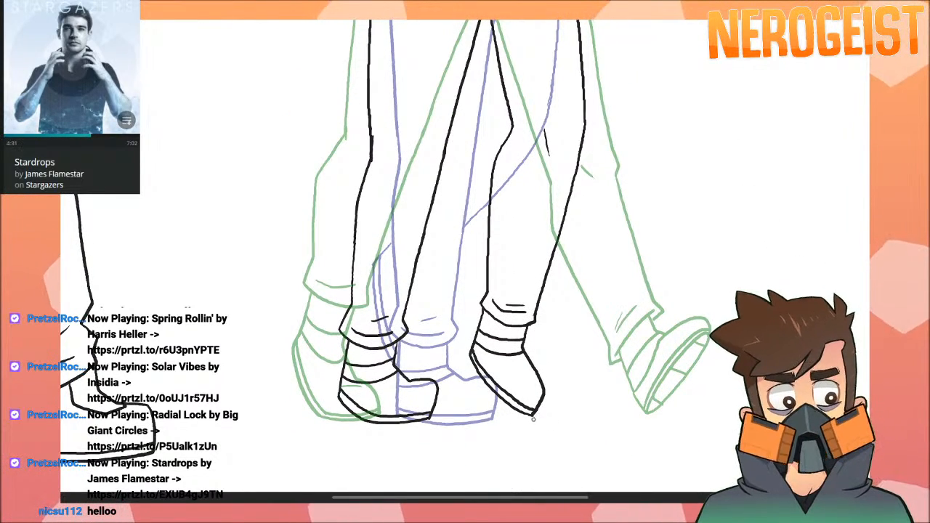
scroll(727, 274, up, 8)
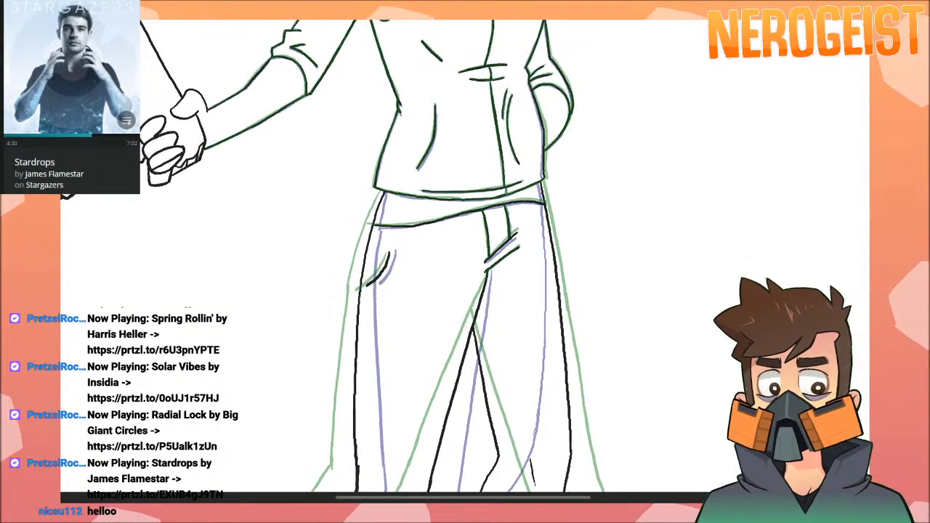
scroll(848, 223, up, 6)
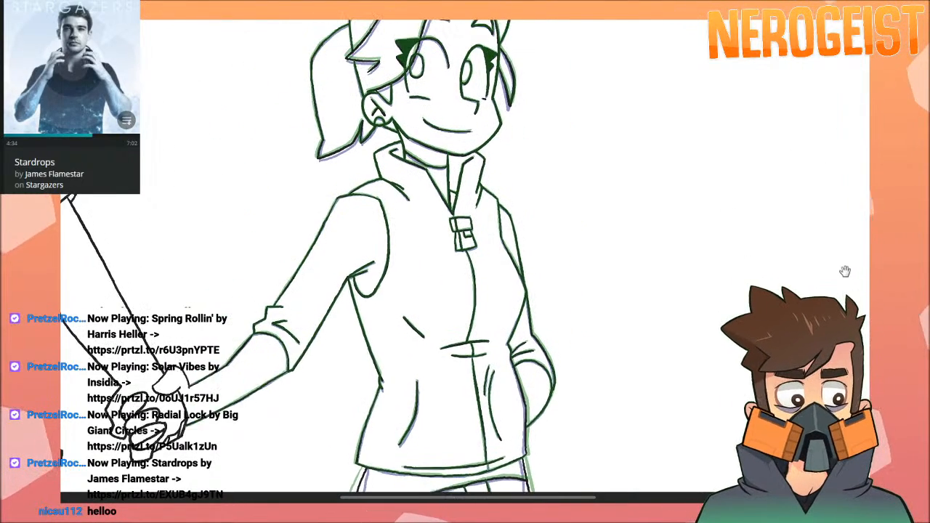
key(ctrl+0)
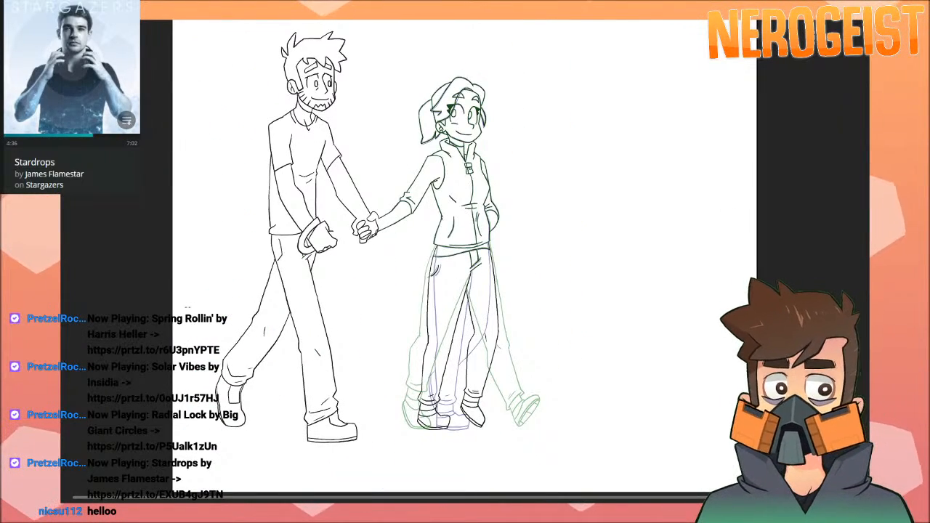
Display the dog's drawing alongside the walking couple and turn off the onion-skin overlays.
key(space)
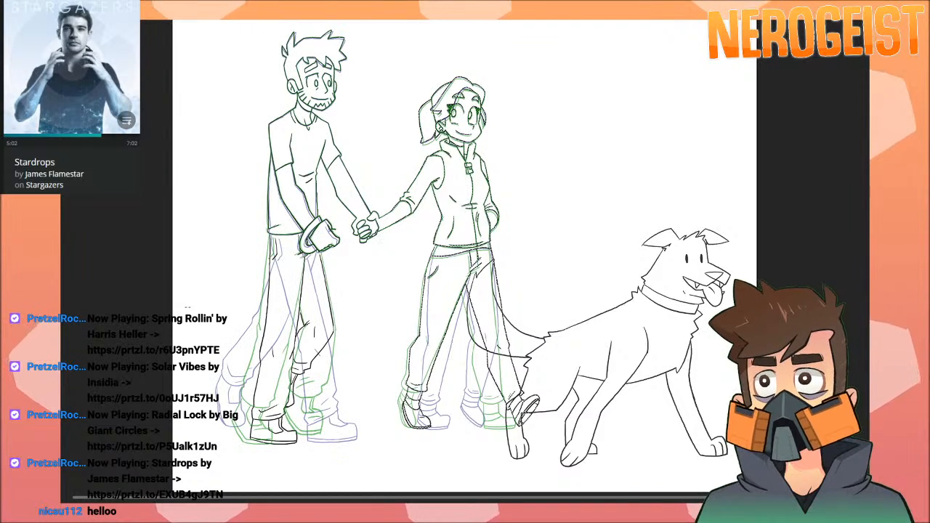
key(Left)
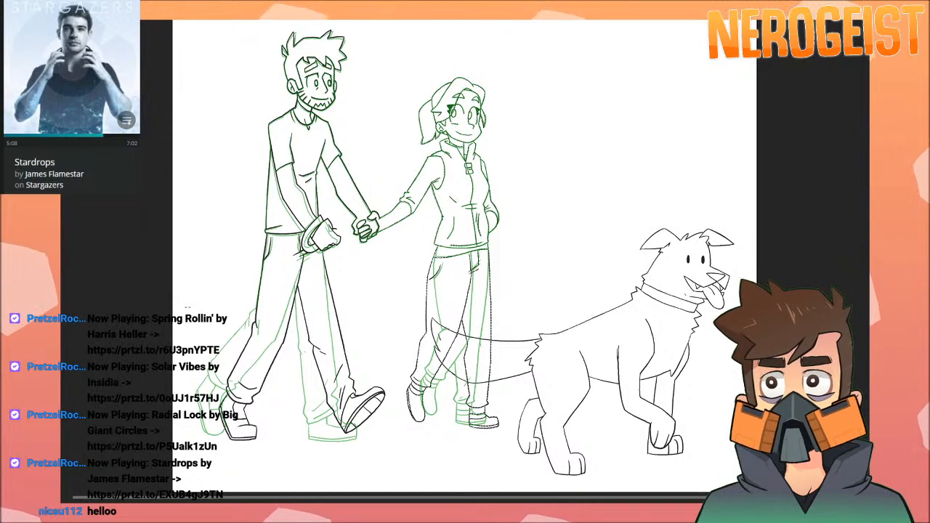
key(alt+o)
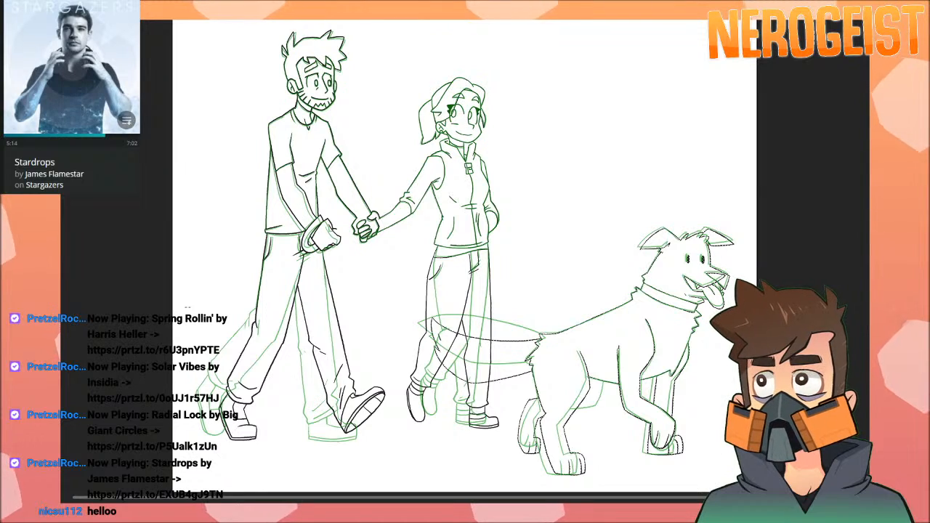
key(ctrl+a)
key(.)
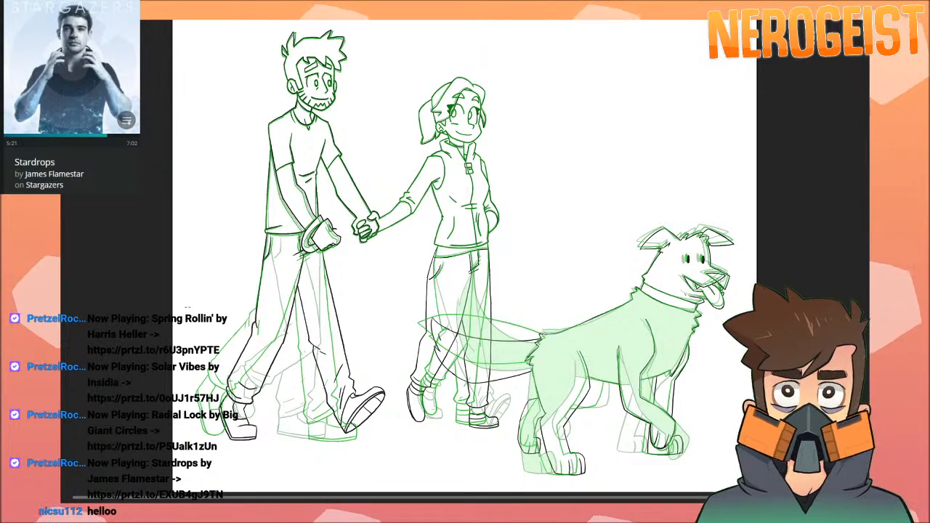
key(q)
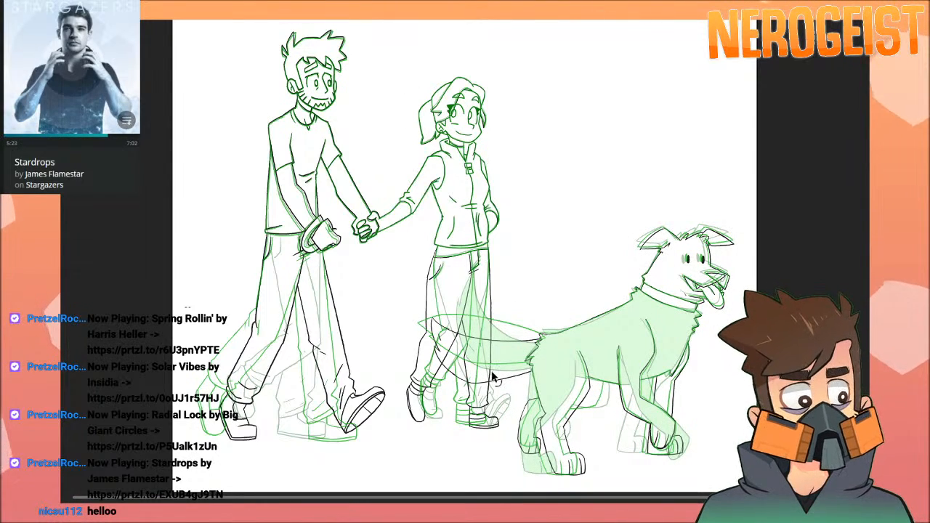
key(ctrl+t)
click(562, 180)
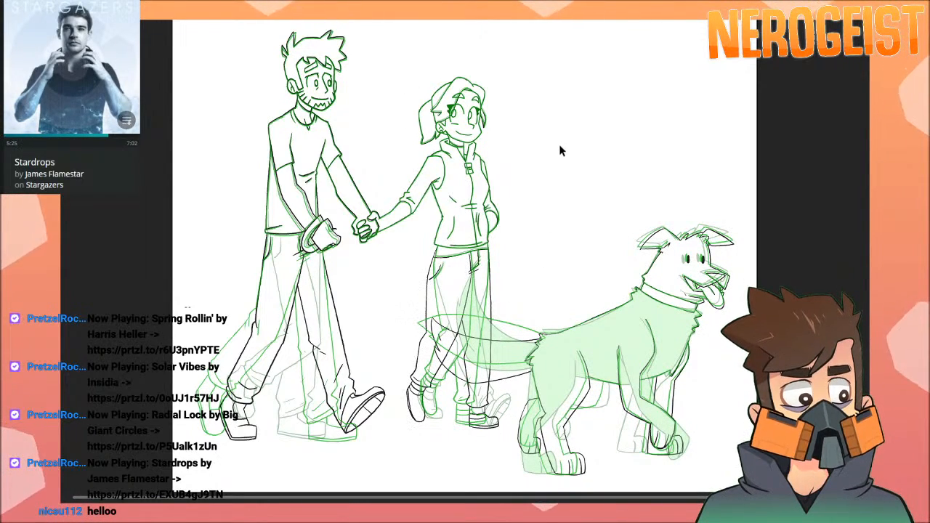
click(539, 15)
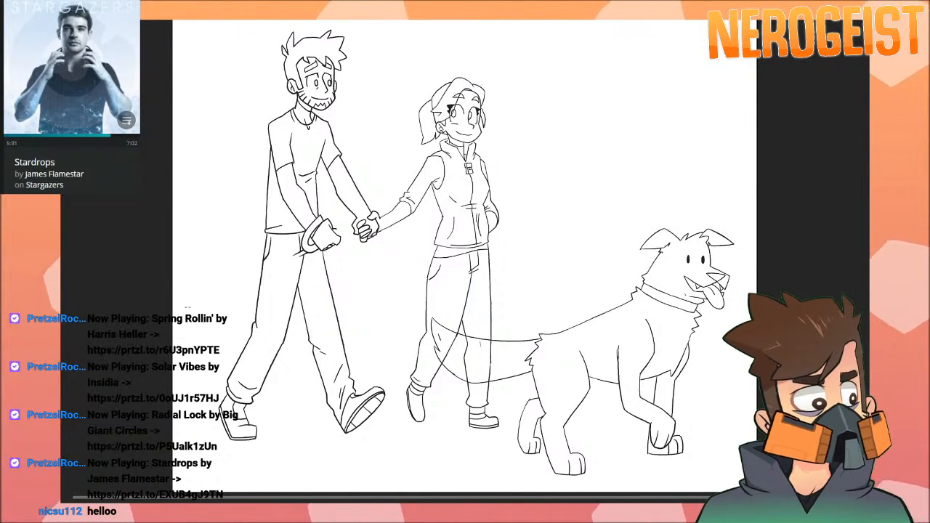
Go through the walk frames and fill the dog's see-through tail with white so it covers the woman's legs.
click(496, 348)
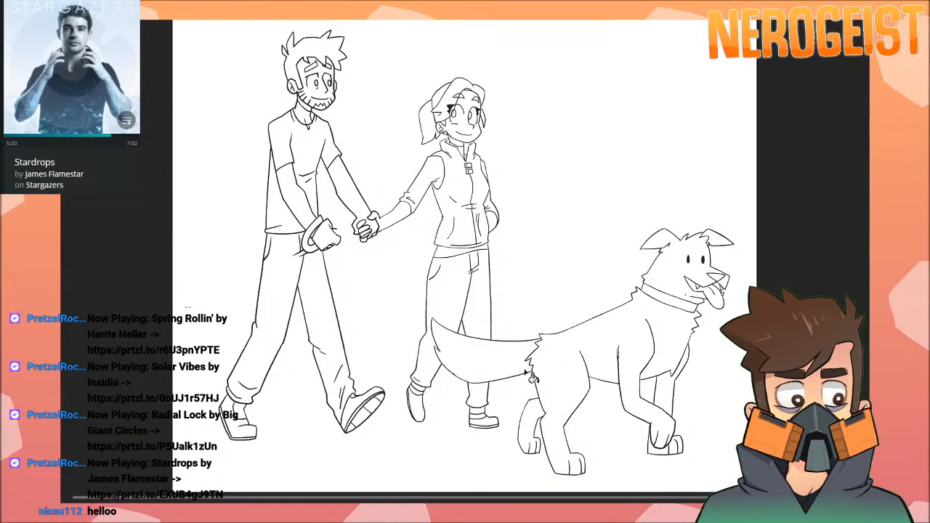
key(period)
click(503, 344)
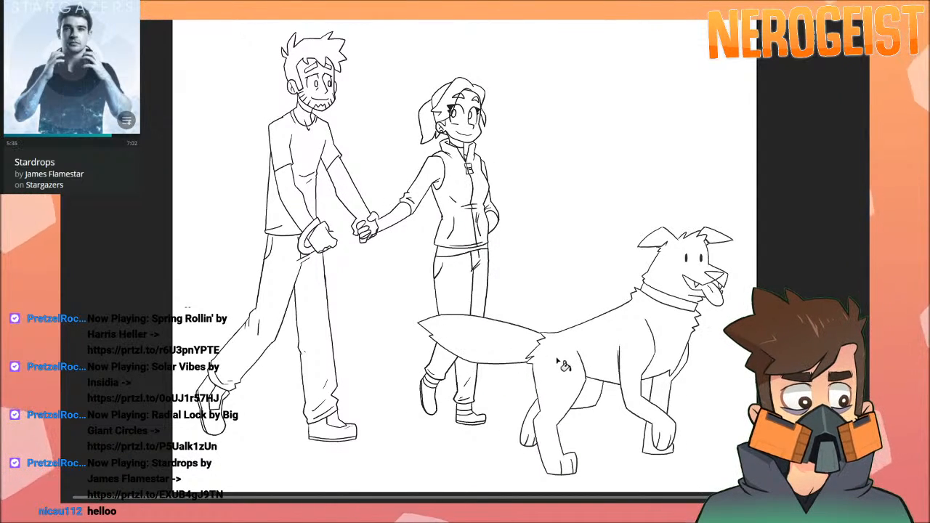
key(period)
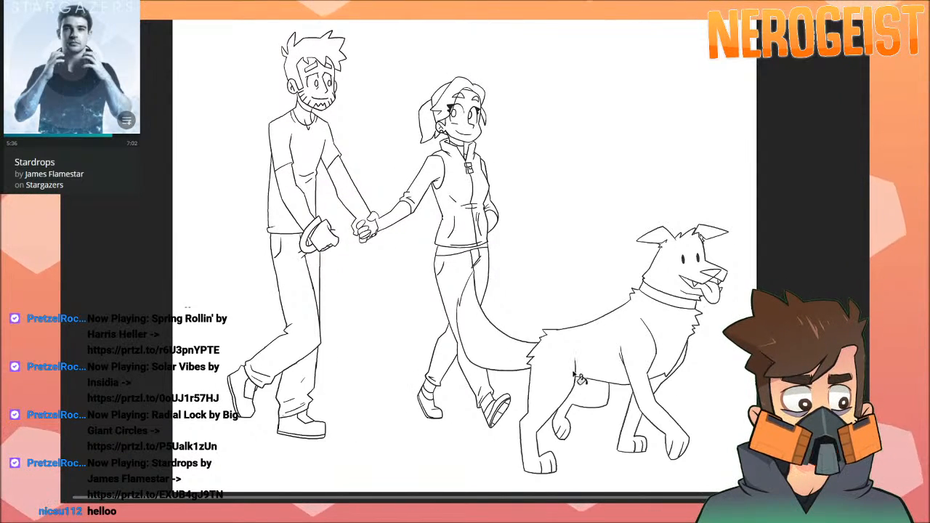
key(period)
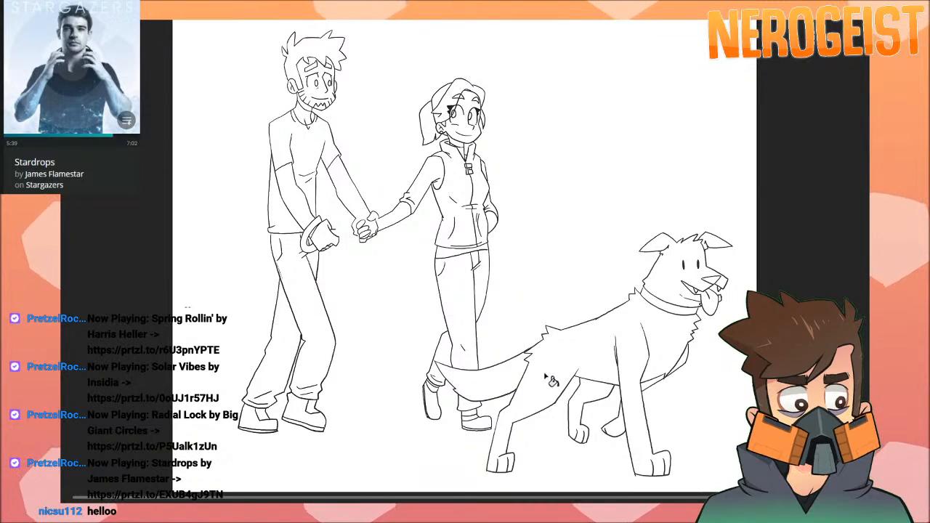
key(period)
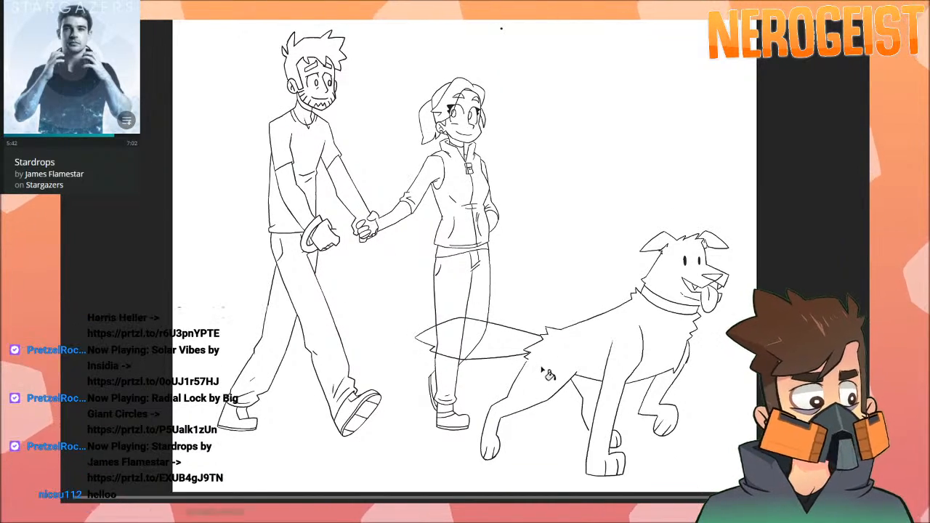
click(485, 343)
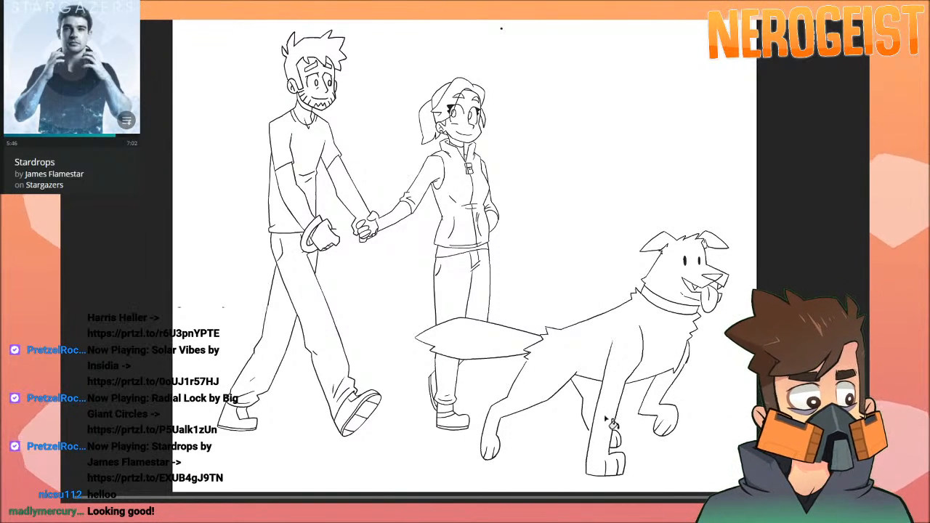
key(period)
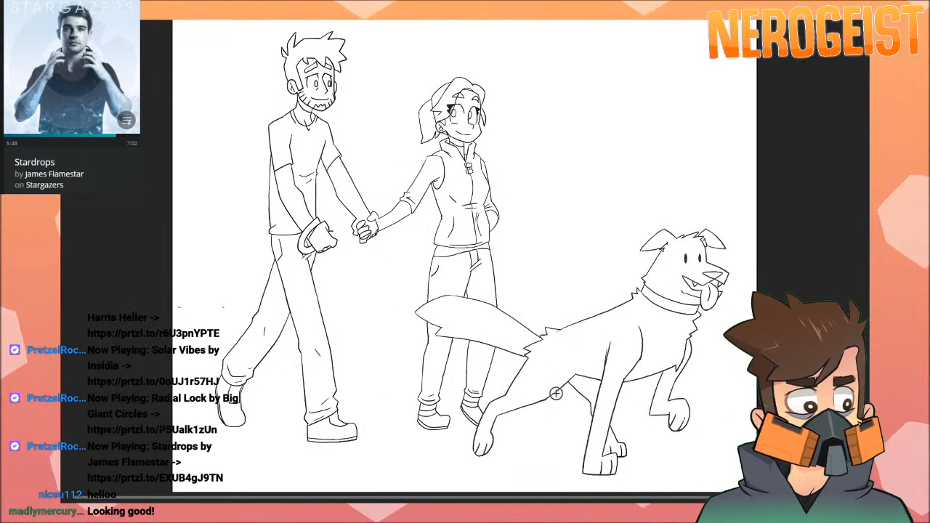
key(period)
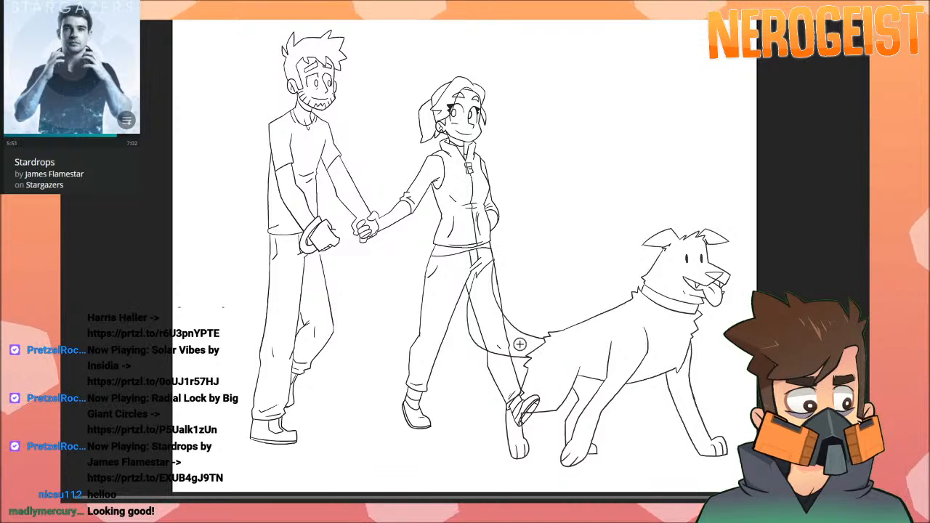
key(period)
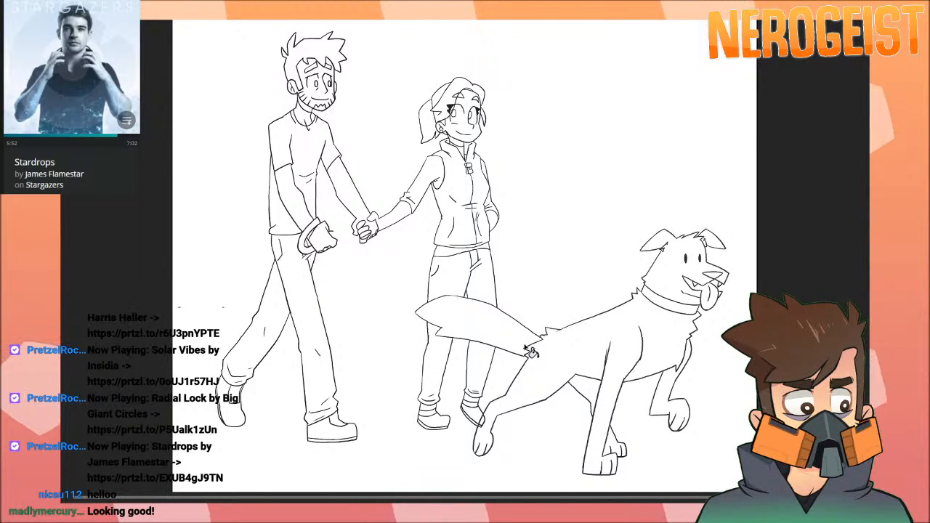
key(period)
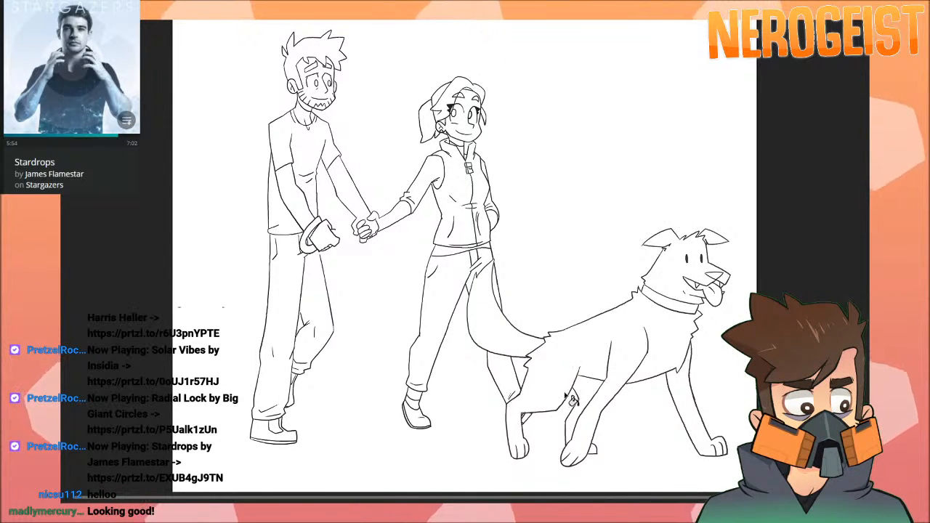
key(period)
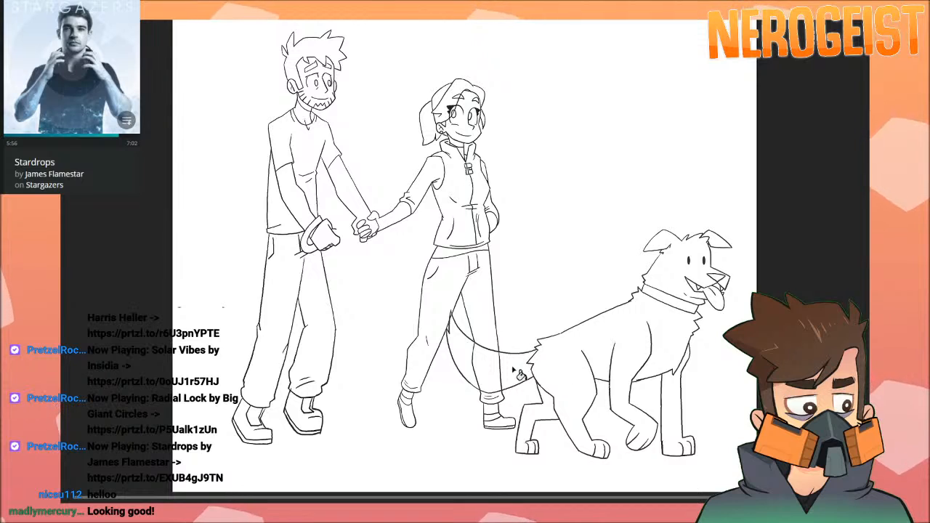
Show the thick dark grey leash running from the man's hand toward the dog.
key(Return)
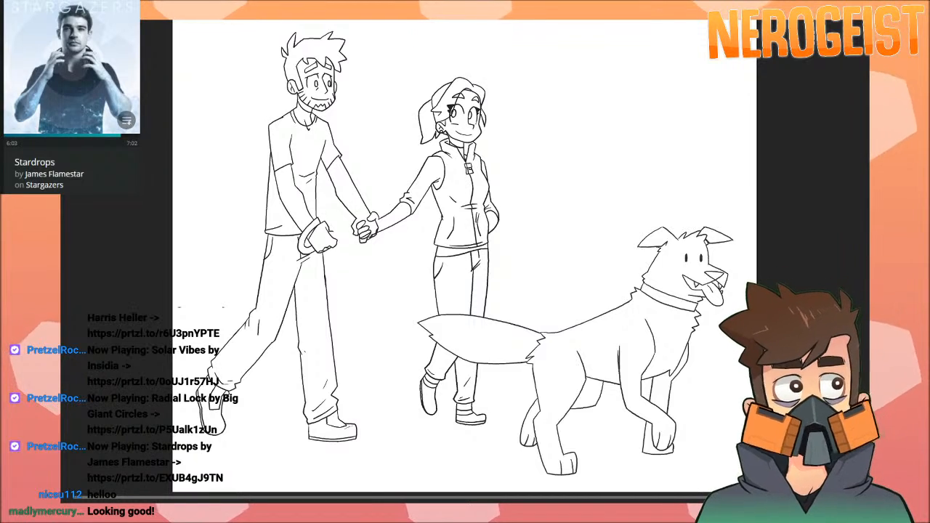
drag(335, 236, 485, 362)
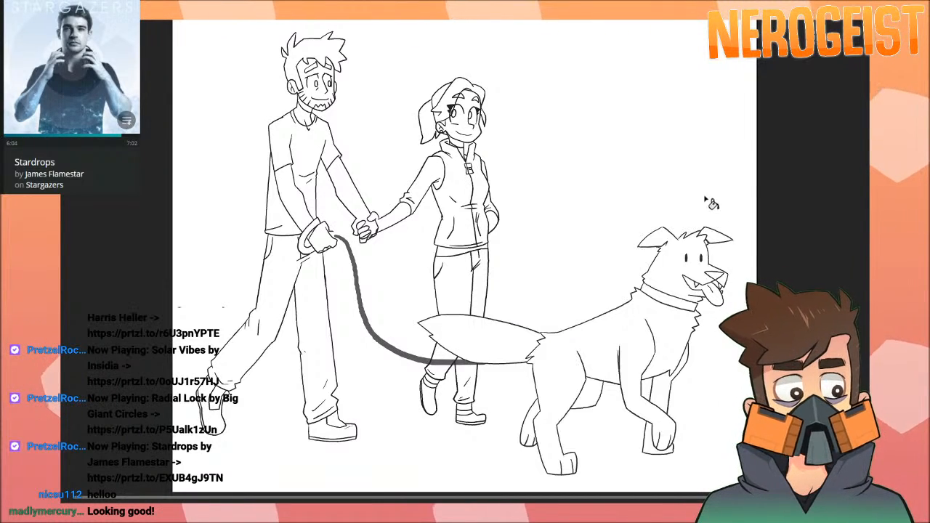
key(Return)
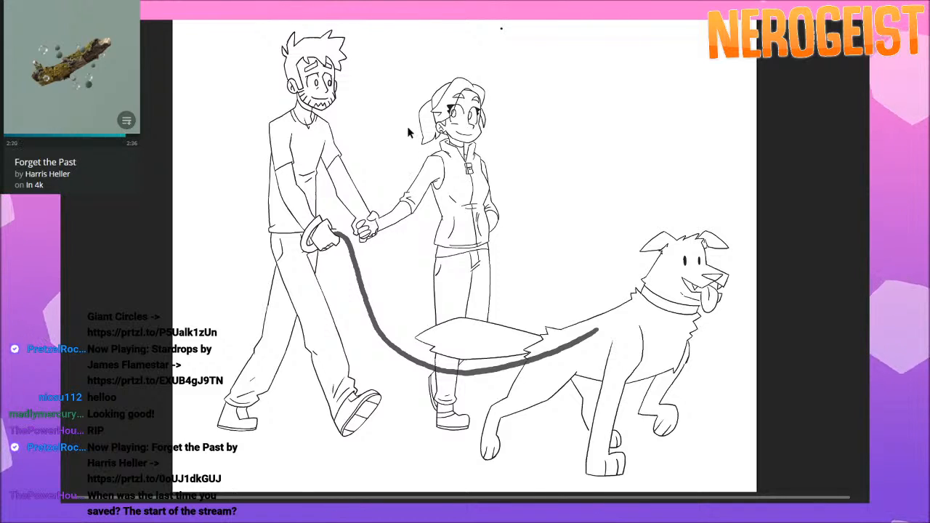
key(ctrl+a)
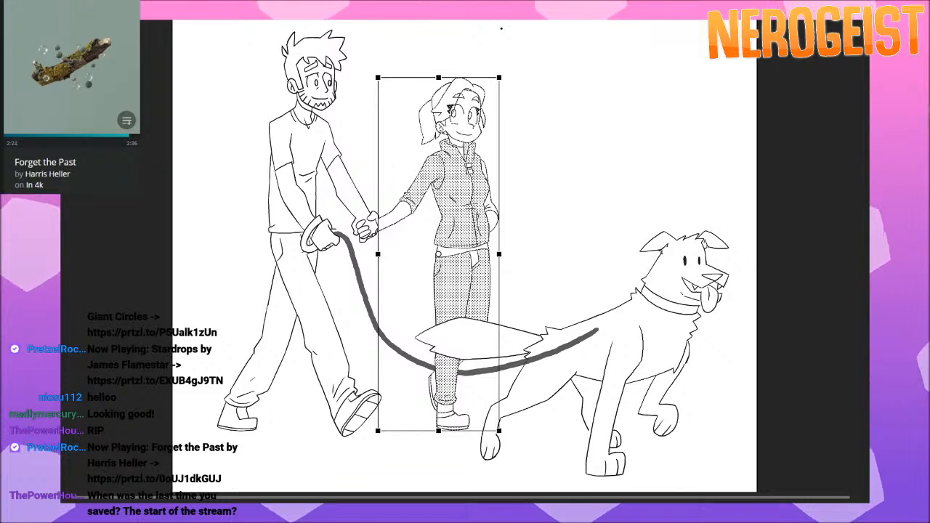
key(v)
click(615, 188)
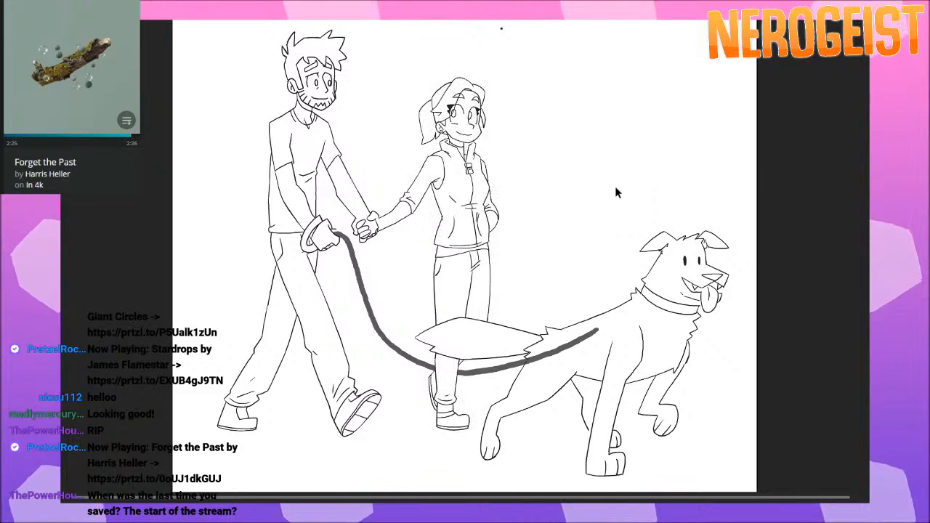
key(ctrl+a)
click(616, 188)
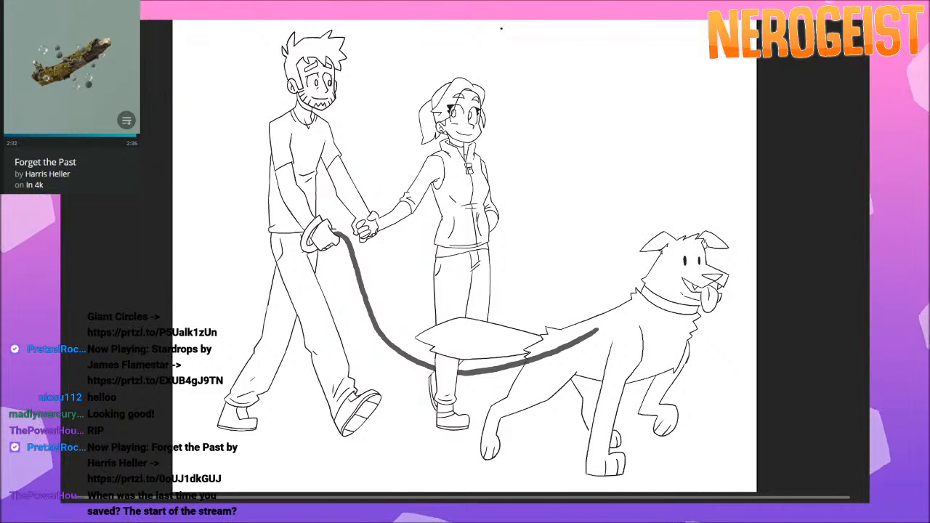
key(ctrl+a)
key(Escape)
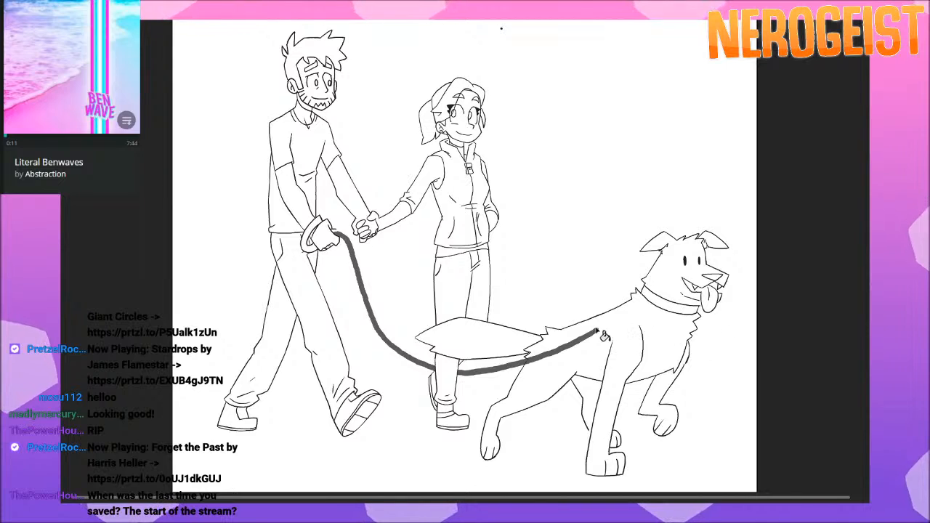
Fill the dog's body with white on the frames where the leash shows through, stepping through the walk cycle.
key(ctrl+z)
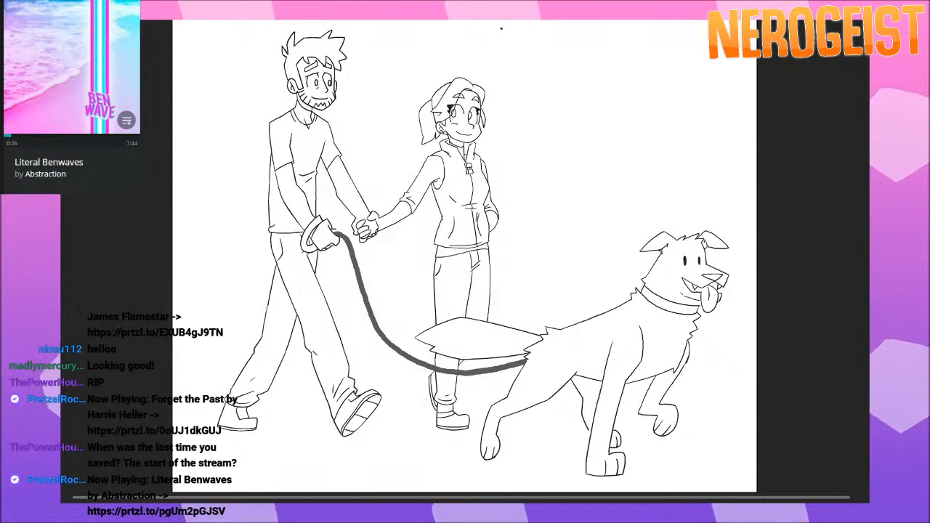
key(Right)
key(Right)
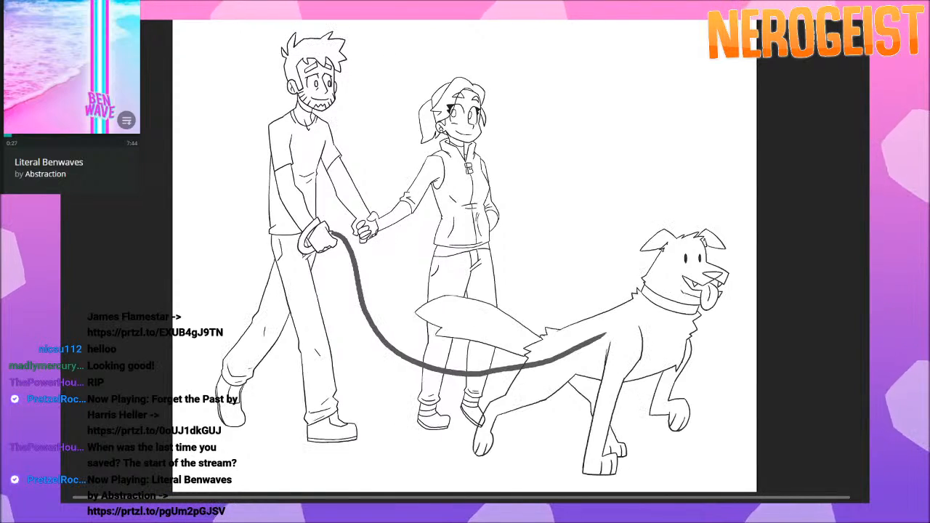
key(Right)
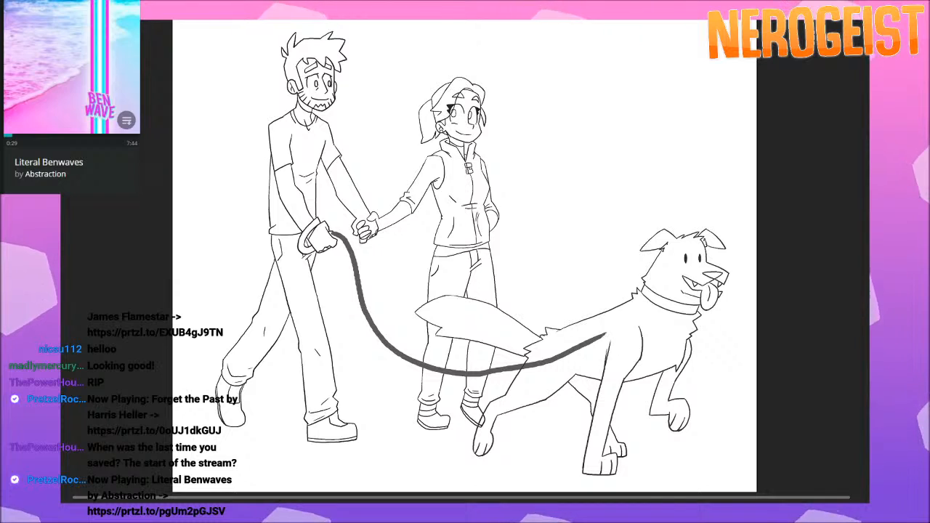
click(476, 322)
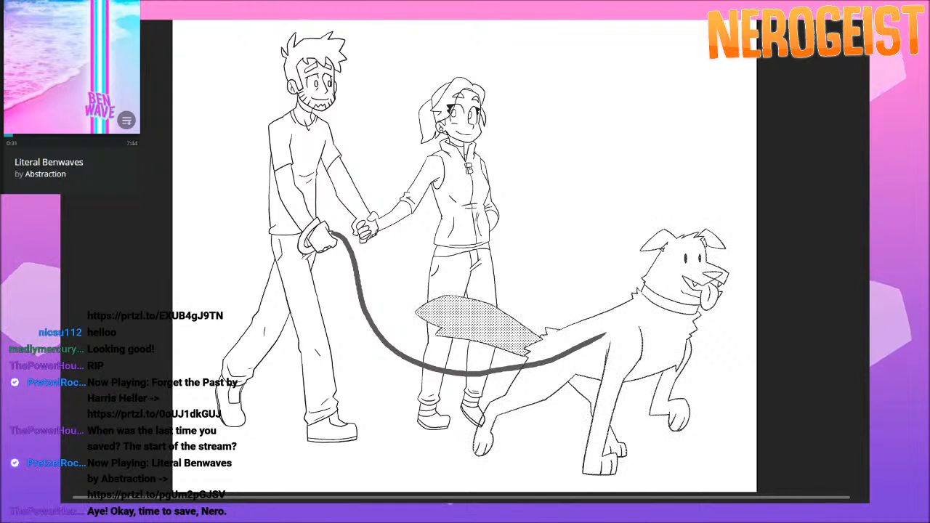
key(k)
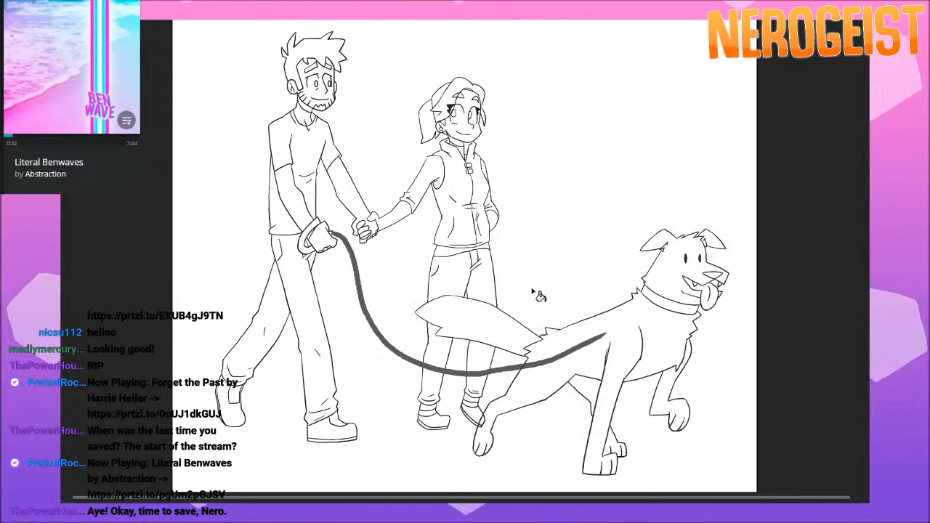
click(633, 325)
key(period)
key(period)
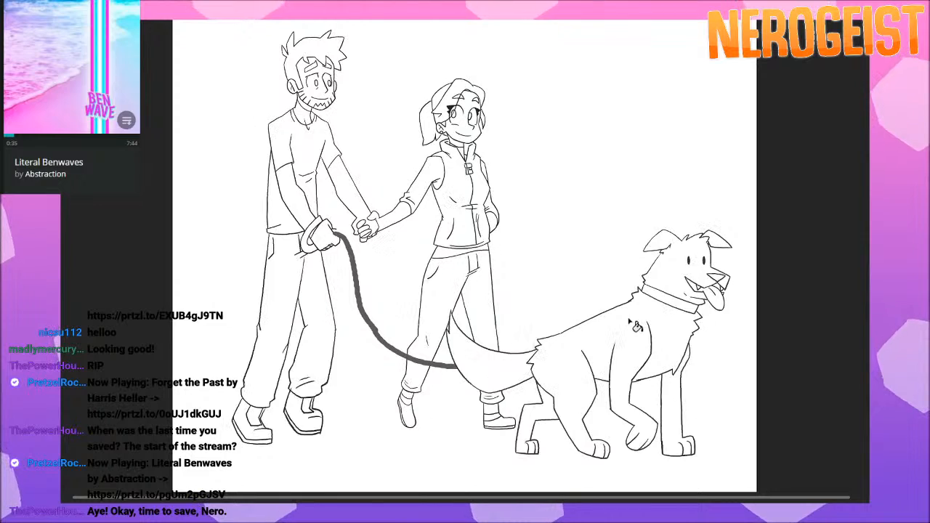
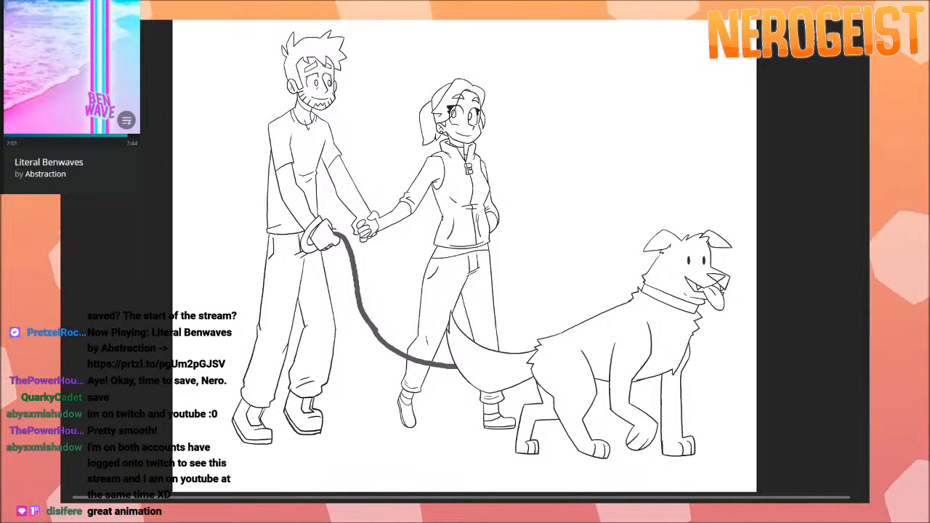
Close the walk-cycle drawing and review the storyboard panels of the hero resting with eyes closed, stretching and sitting by the lake.
key(ctrl+w)
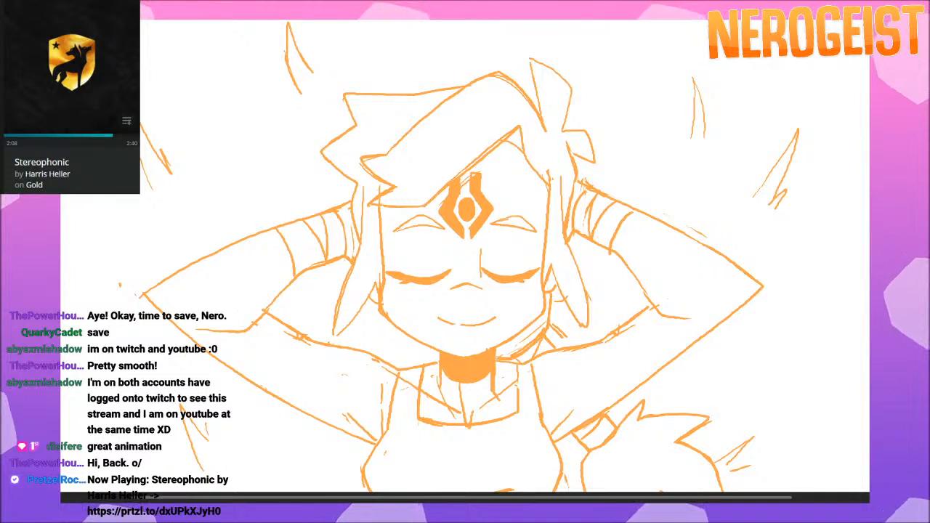
key(Right)
key(Left)
key(Right)
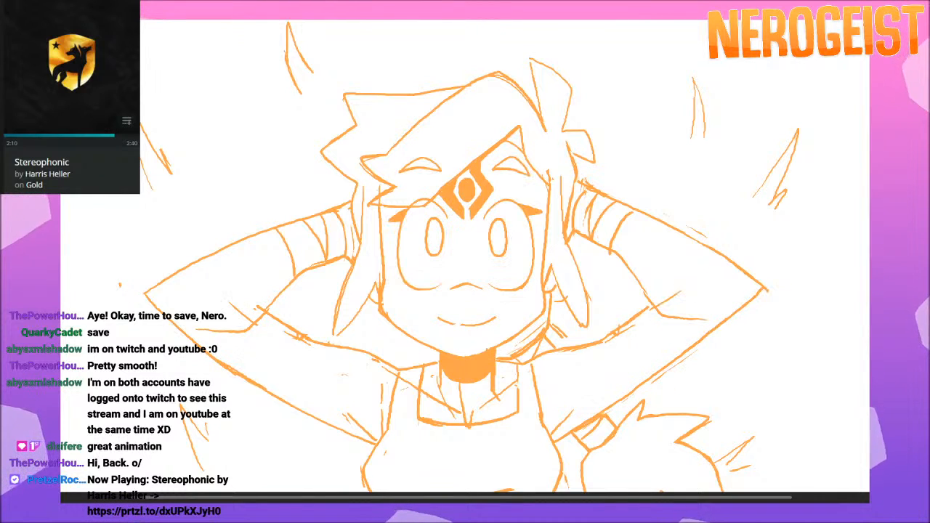
key(Right)
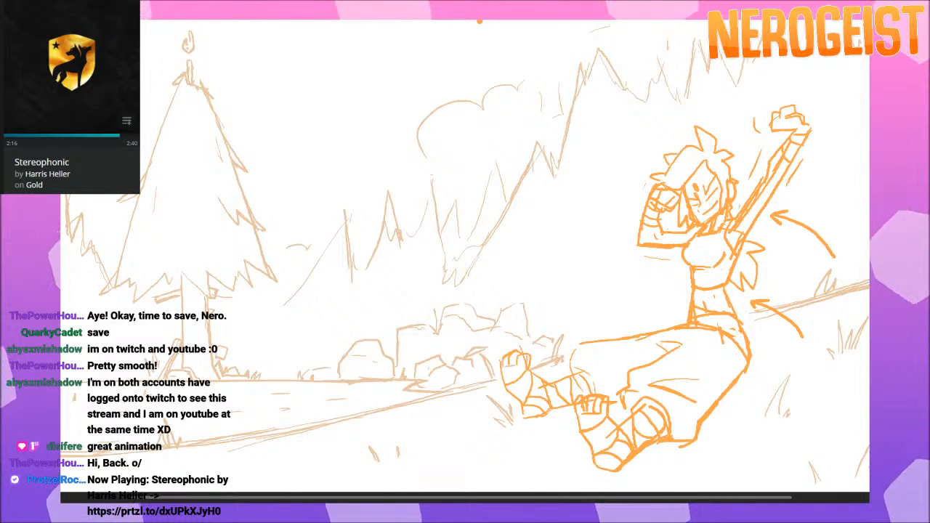
key(Right)
key(Right)
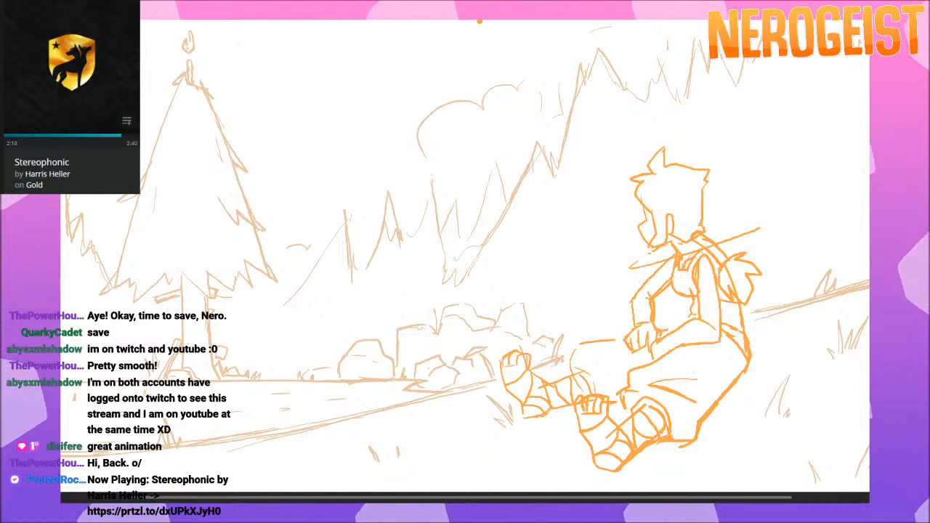
key(Right)
key(Right)
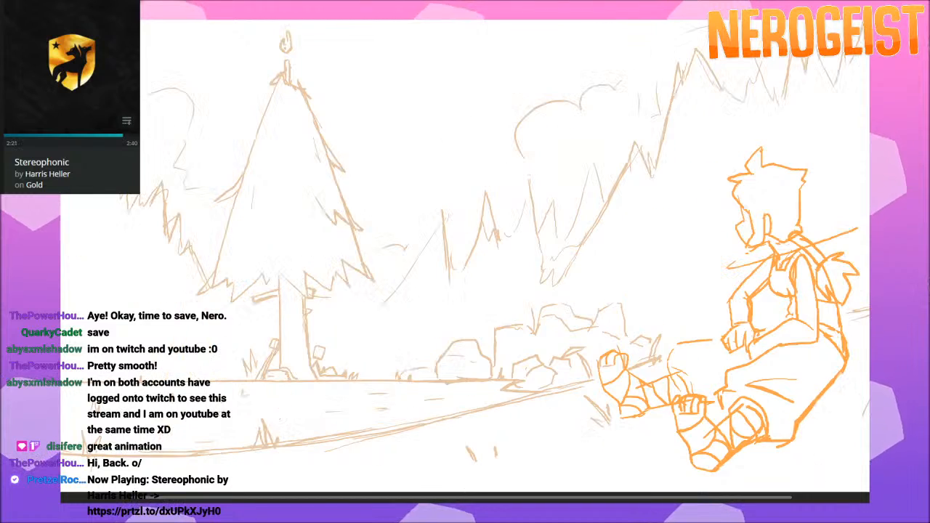
key(Left)
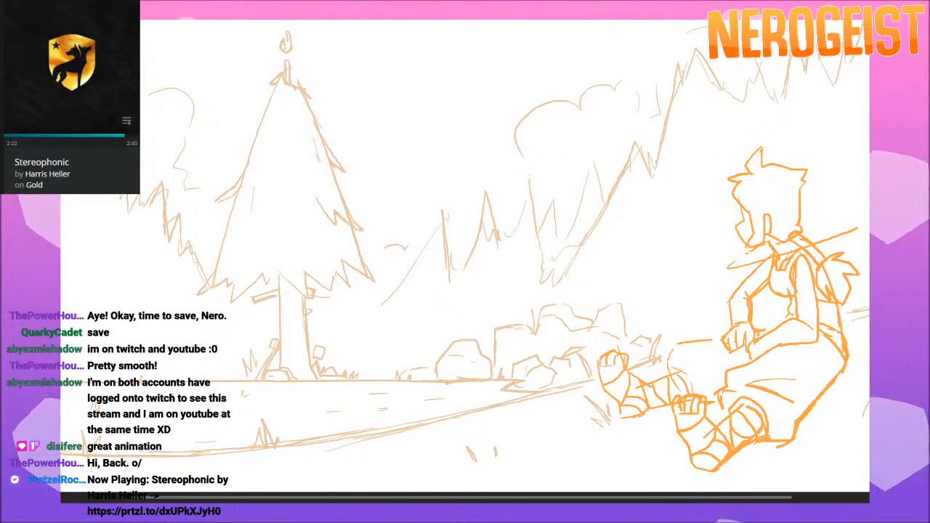
key(Right)
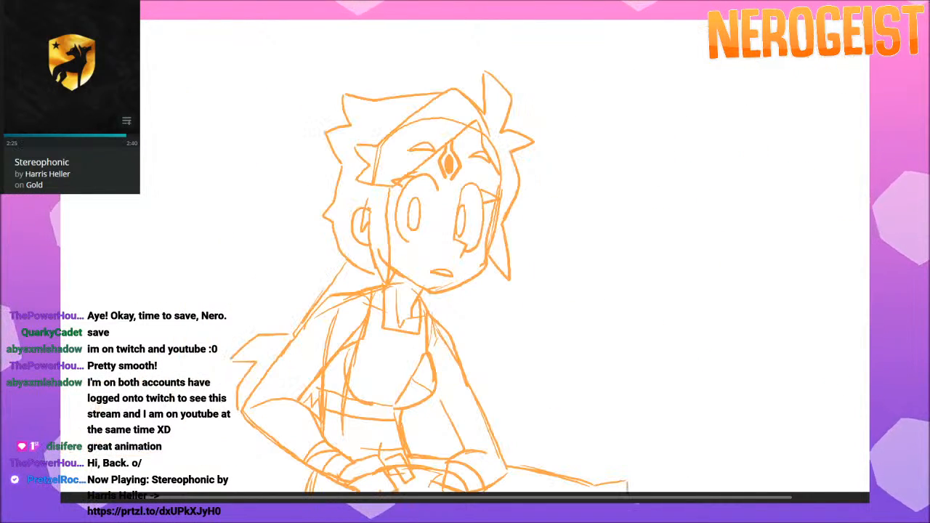
key(Right)
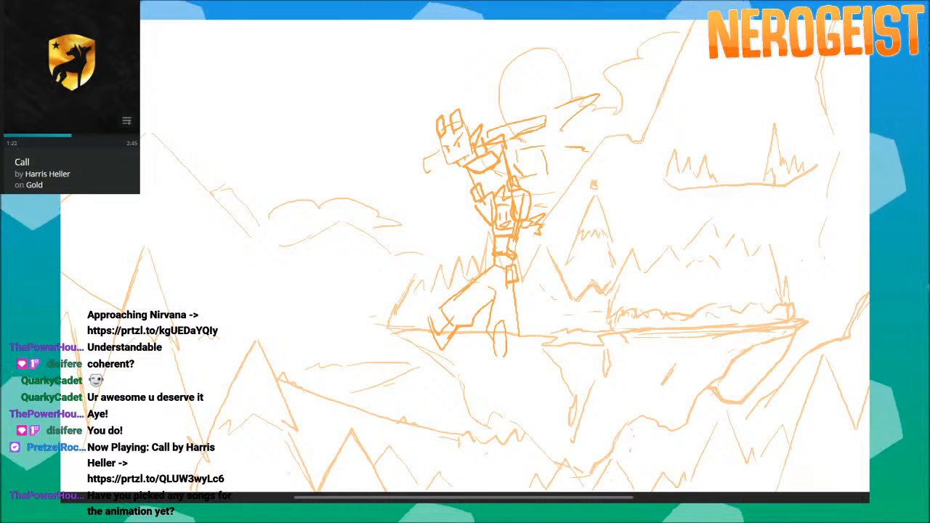
Step backward through the fight-scene storyboard panels from the hero's crouched landing to the mid-air leap above the pole.
click(530, 50)
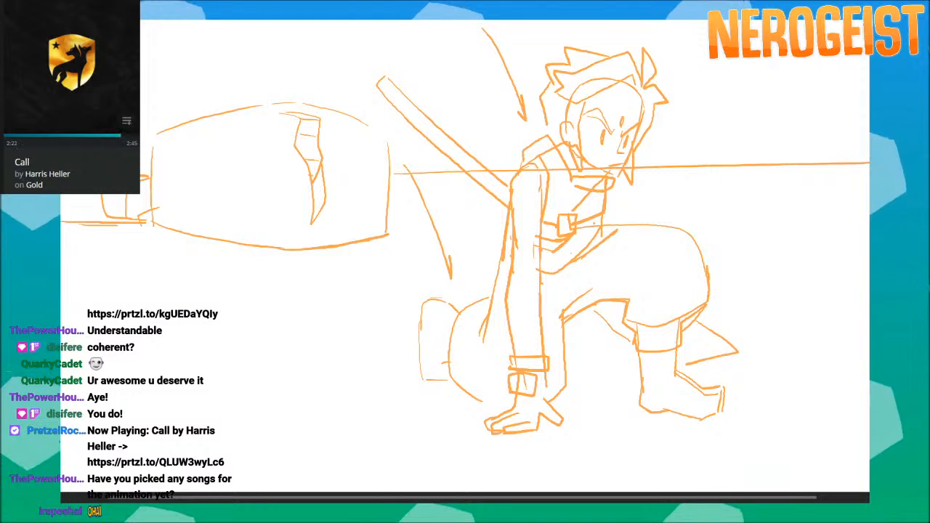
key(Left)
key(comma)
key(comma)
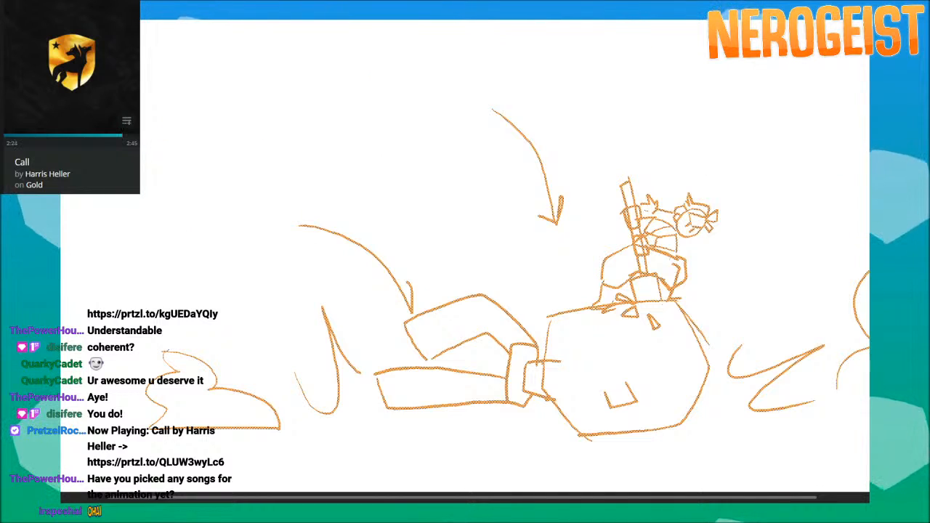
key(comma)
key(comma)
key(comma)
key(comma)
key(comma)
key(comma)
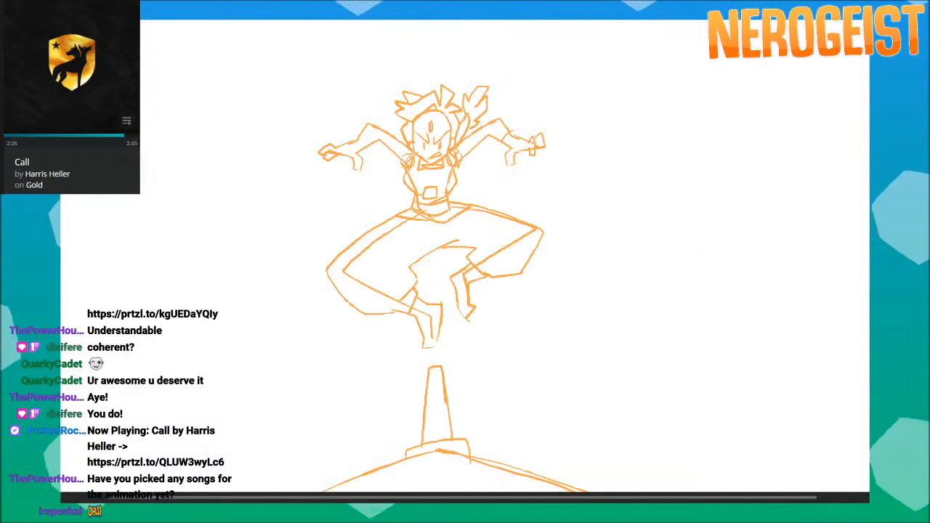
Review the earlier fight panels of the block-headed giant back to the close-up of the long staff with blue markings.
key(comma)
key(comma)
key(comma)
key(comma)
key(comma)
key(comma)
key(comma)
key(comma)
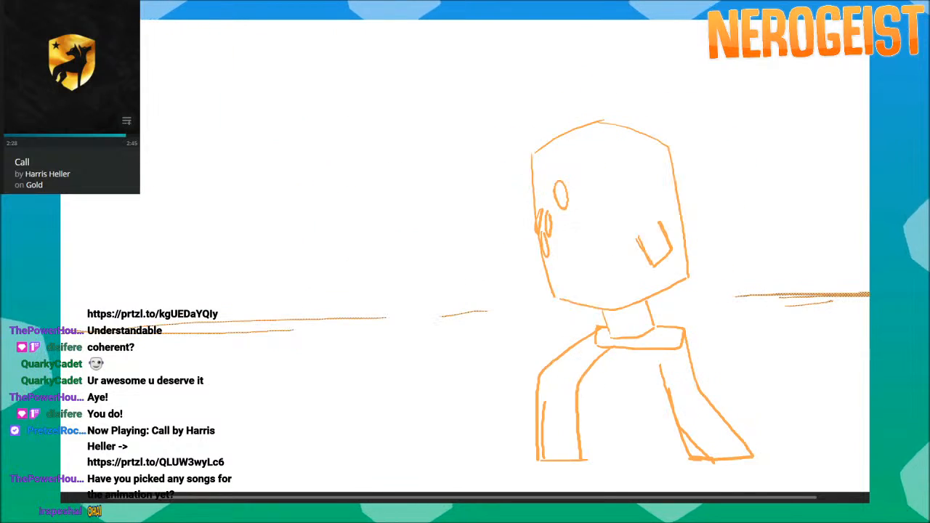
key(comma)
key(comma)
key(comma)
key(comma)
key(comma)
key(comma)
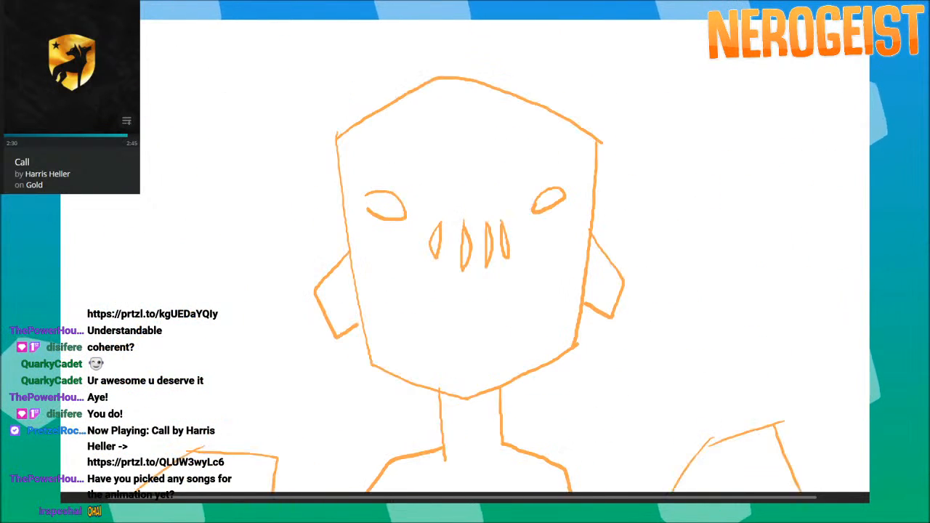
key(comma)
key(comma)
key(comma)
key(comma)
key(comma)
key(comma)
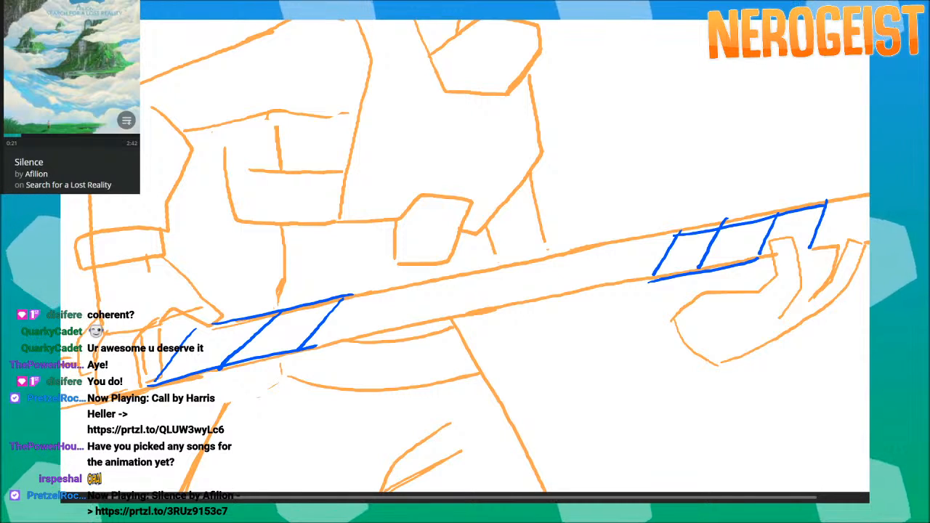
key(space)
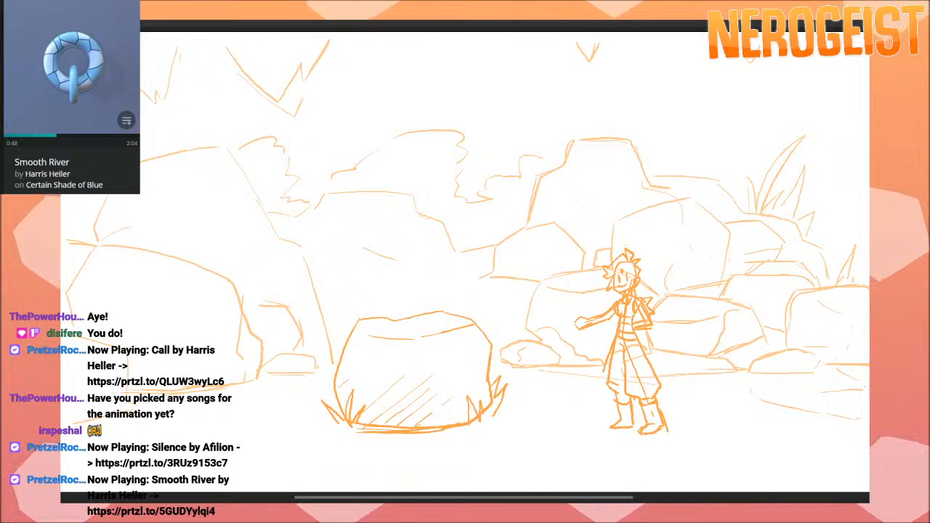
Examine the panels that follow the wide shot of the hero beside the large boulder.
key(Right)
key(Right)
key(Left)
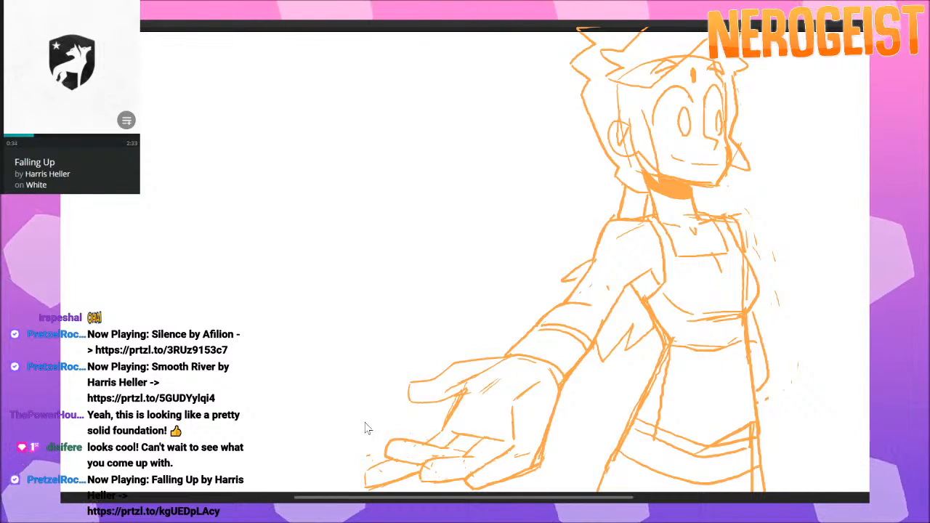
Look through the grey-background panels of the two characters and the hero holding a paper, on to the startled pointy-eared man.
key(ctrl+Tab)
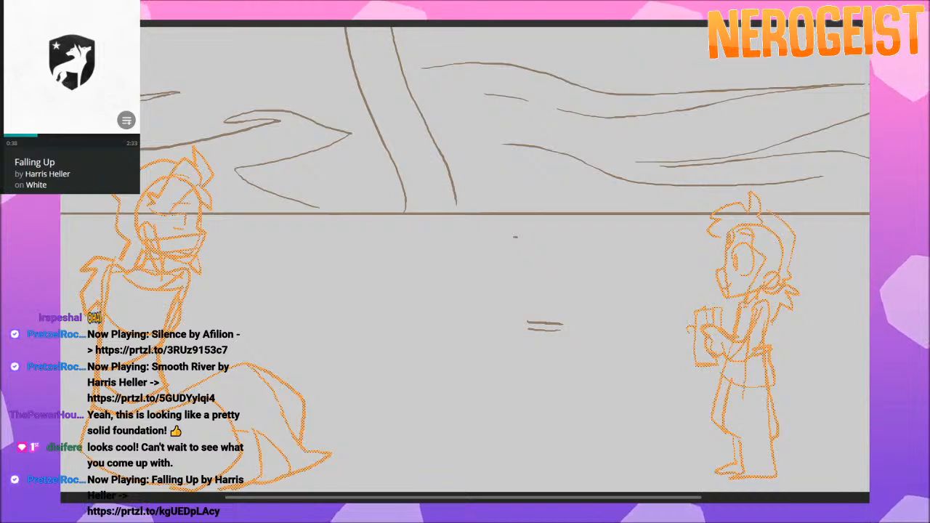
key(ctrl+Tab)
key(ctrl+Tab)
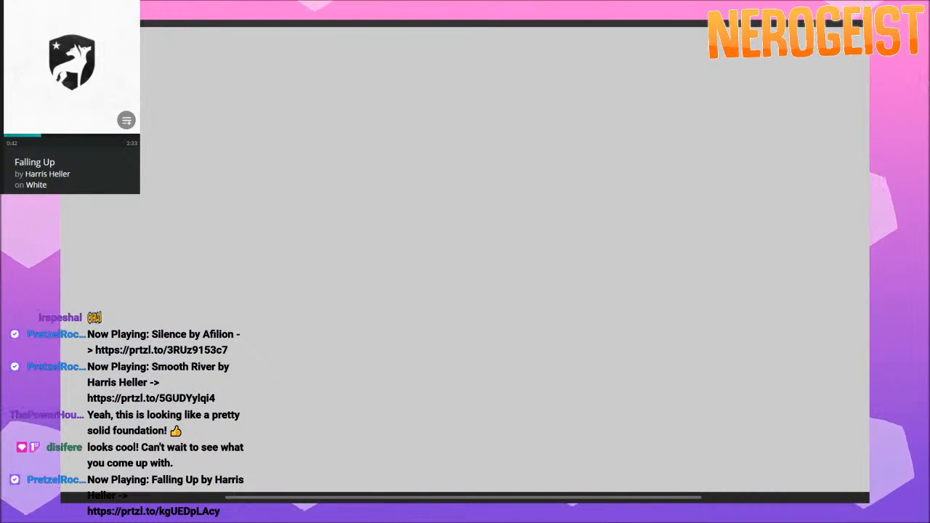
key(ctrl+Tab)
key(ctrl+Tab)
key(ctrl+Tab)
key(ctrl+Tab)
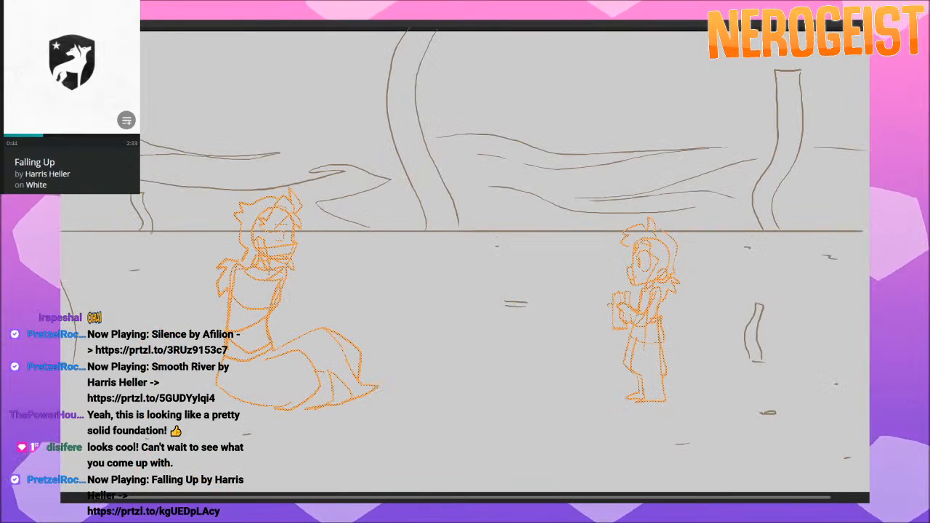
key(ctrl+Tab)
key(ctrl+Tab)
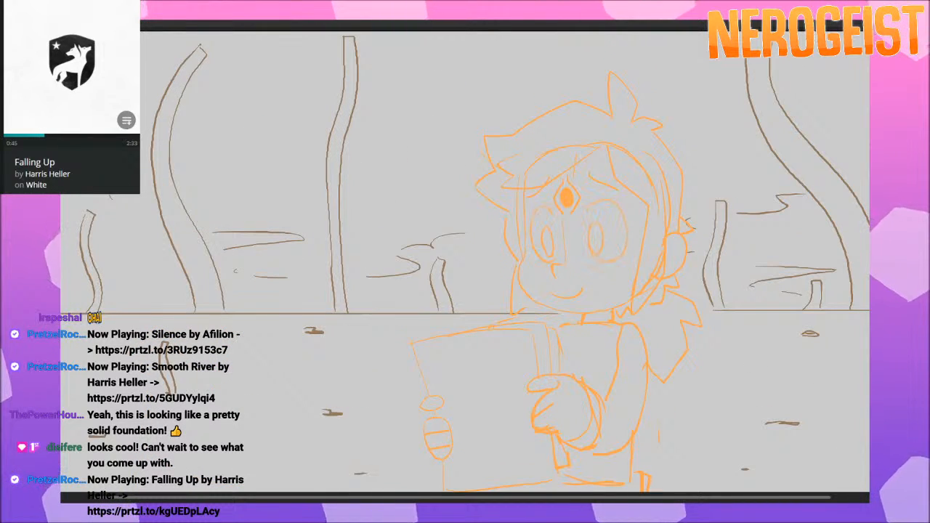
key(ctrl+Tab)
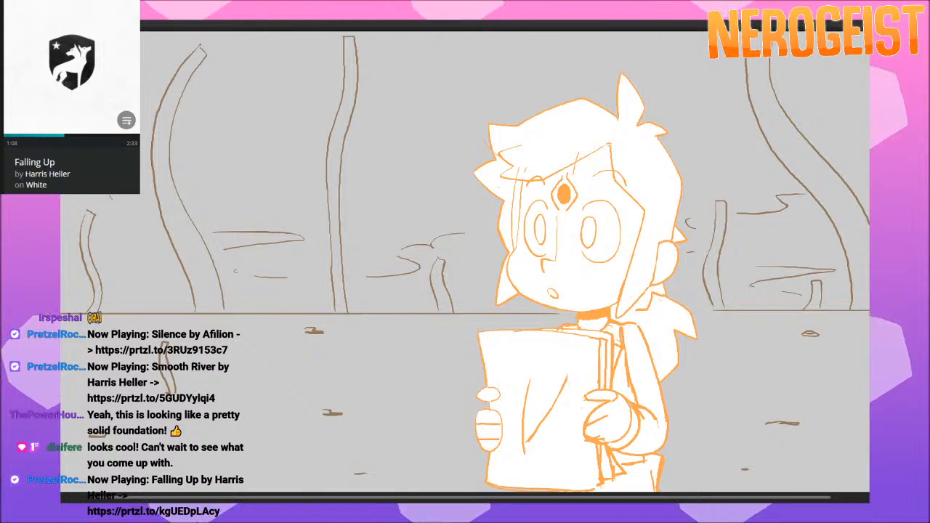
key(Right)
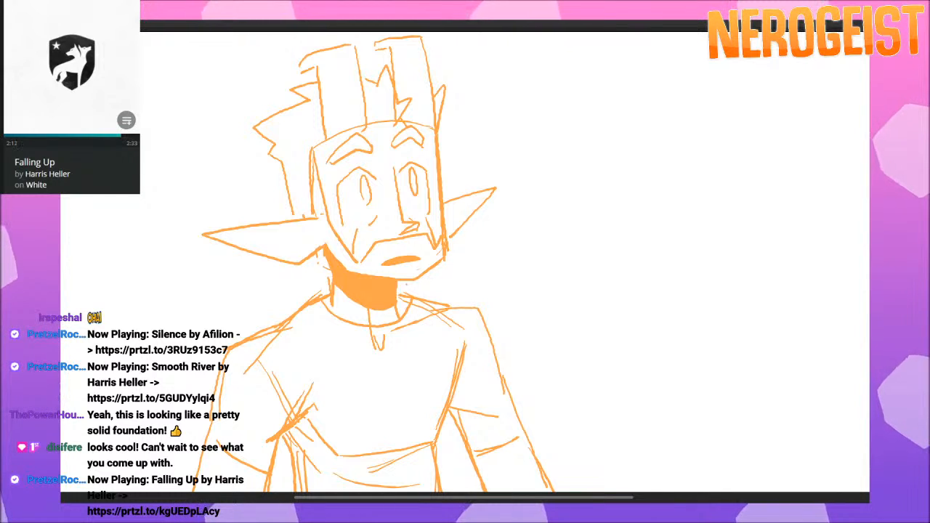
key(Right)
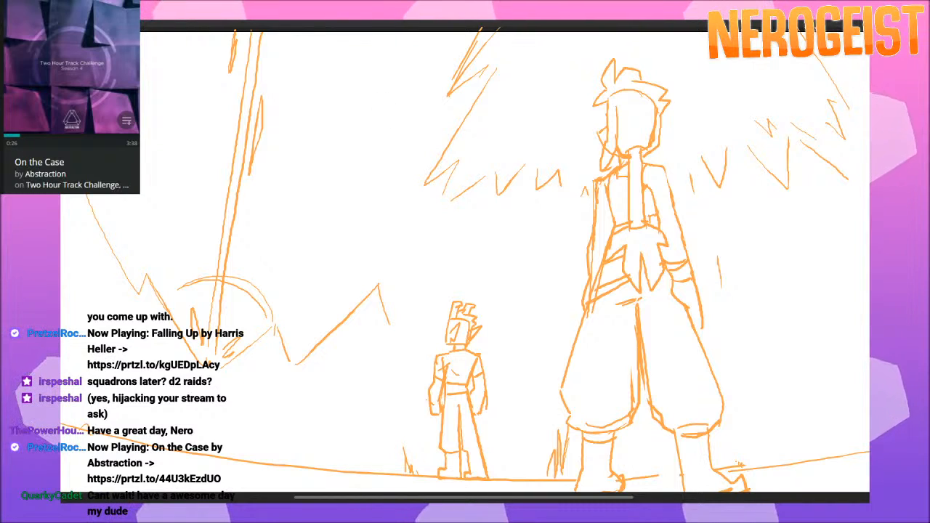
Review the panels from the two standing figures through the hero's crouched landing to the light beam striking the cliff landscape.
click(482, 28)
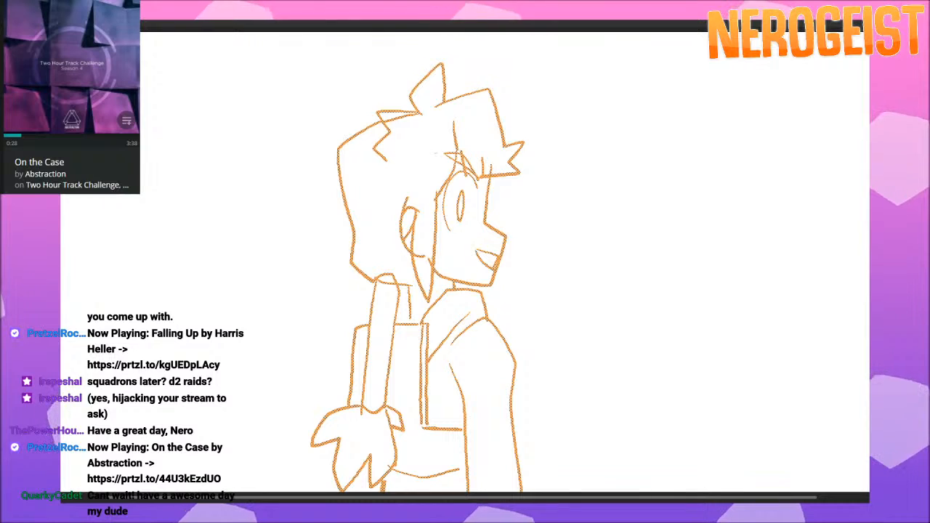
key(Right)
key(Right)
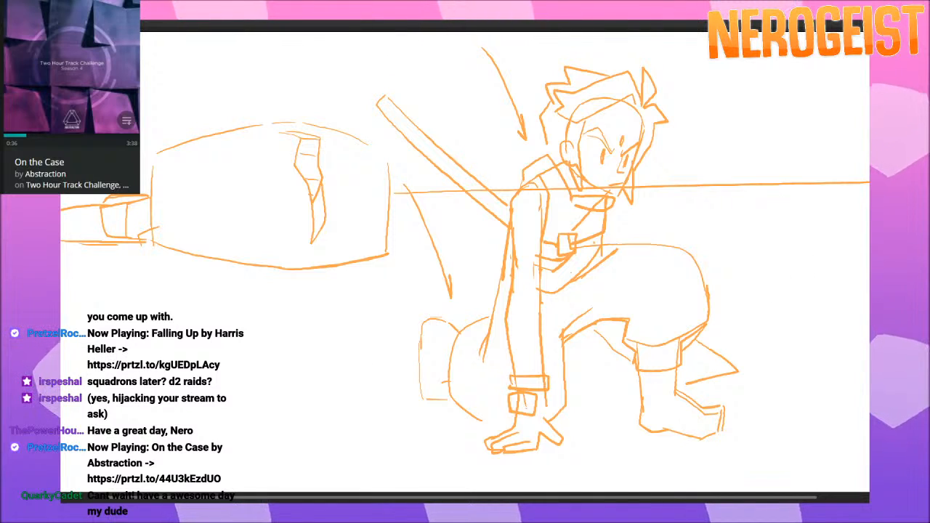
key(Right)
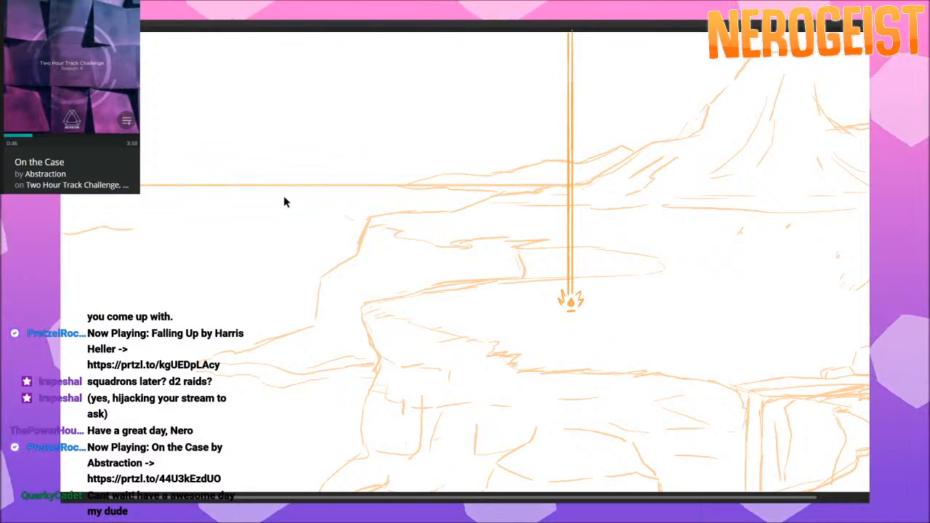
key(Right)
key(Right)
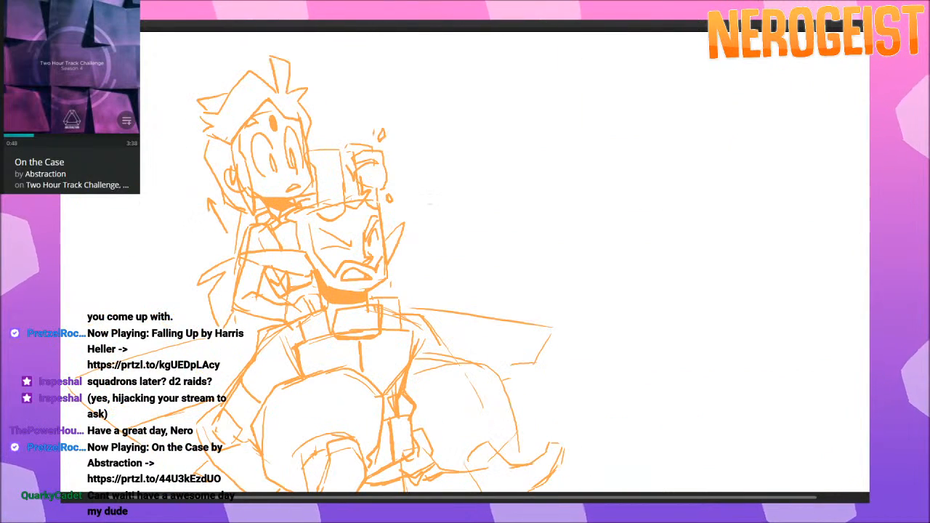
Go back to the panel aiming the large weapon over the cliffs and review the reaction panels of the pair that follow.
key(Right)
key(Left)
key(Left)
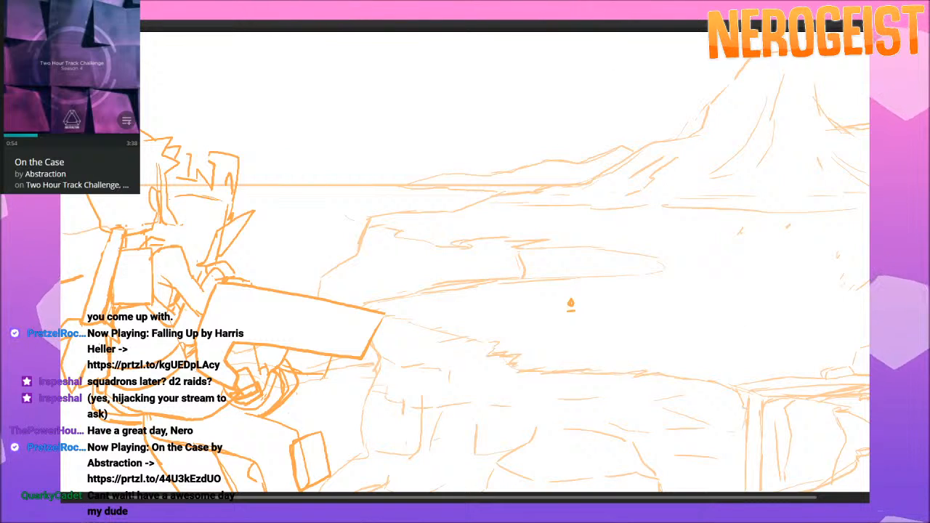
key(Right)
key(Right)
key(Right)
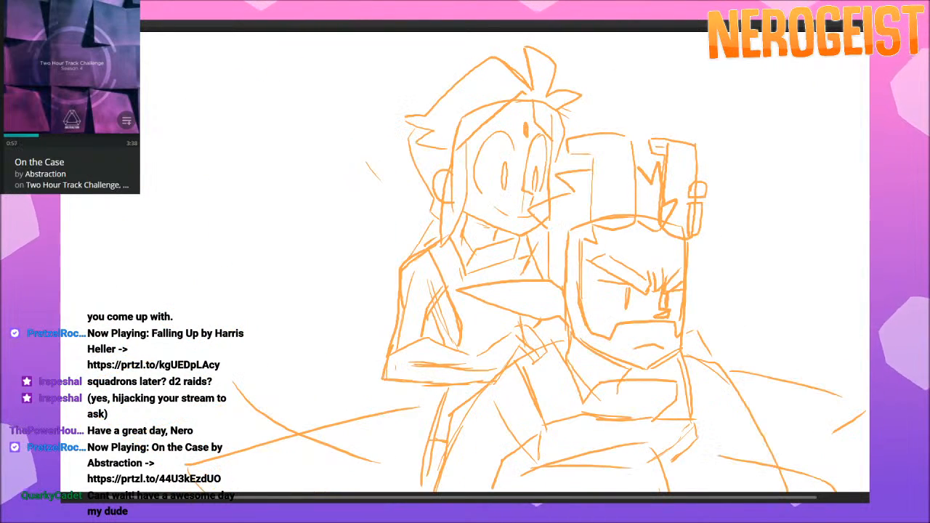
key(Right)
Examine the storyboard panels from the close-up of the boots through the distant splash to the raised hand above the pillar.
key(Right)
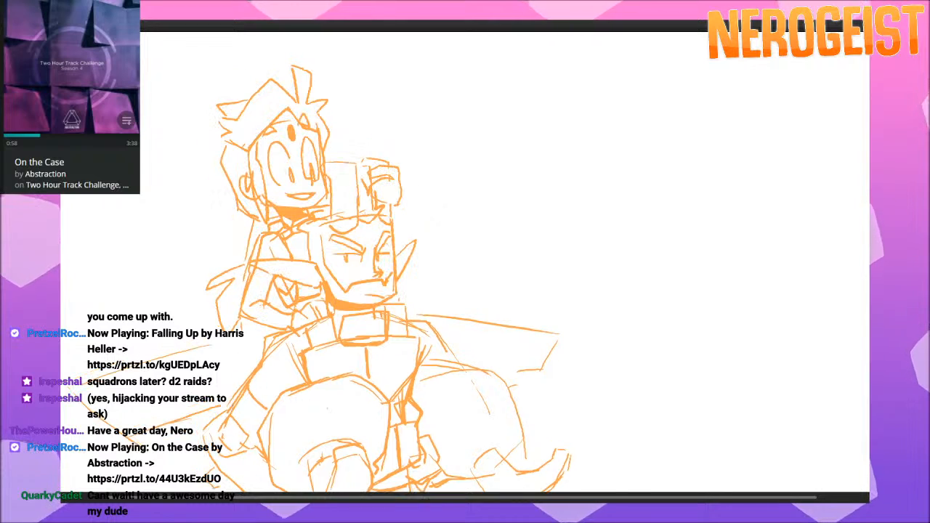
key(Right)
key(Right)
key(Right)
key(Right)
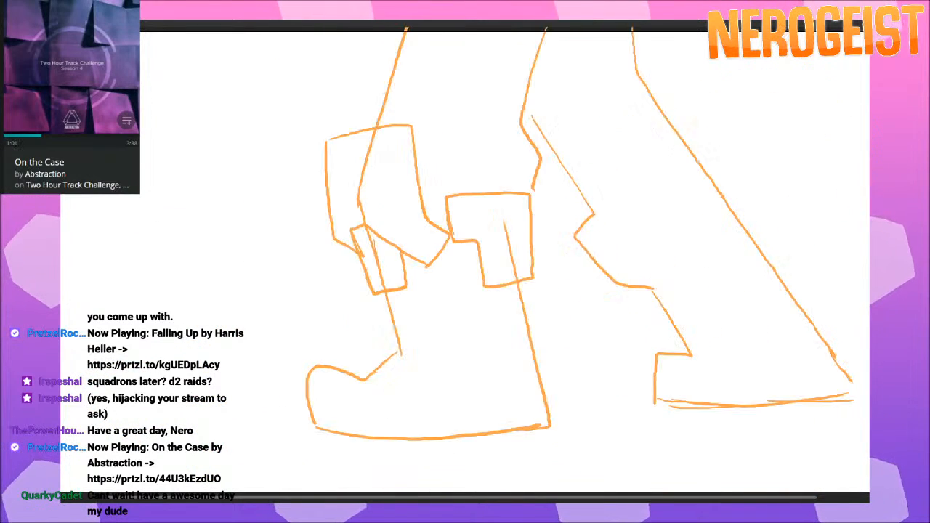
key(Right)
key(Right)
key(Right)
key(Right)
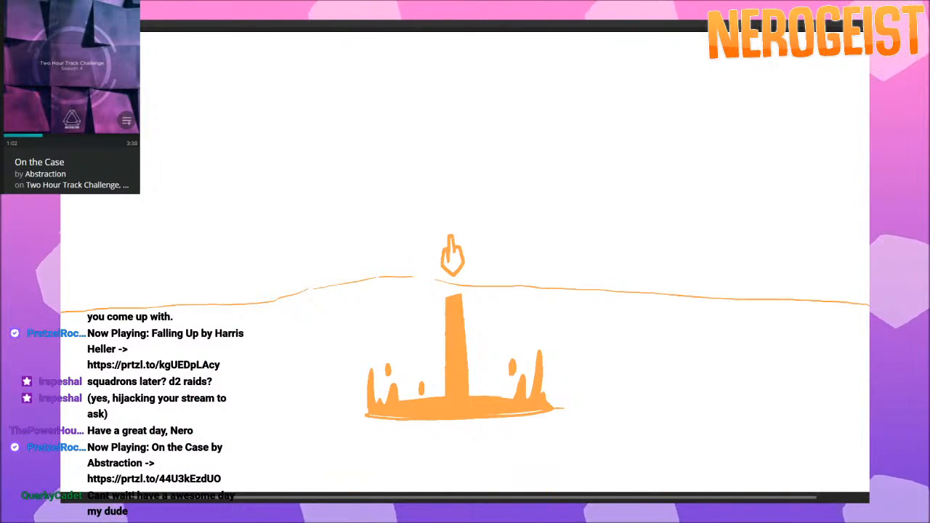
key(Right)
key(Left)
key(Right)
key(Right)
key(Right)
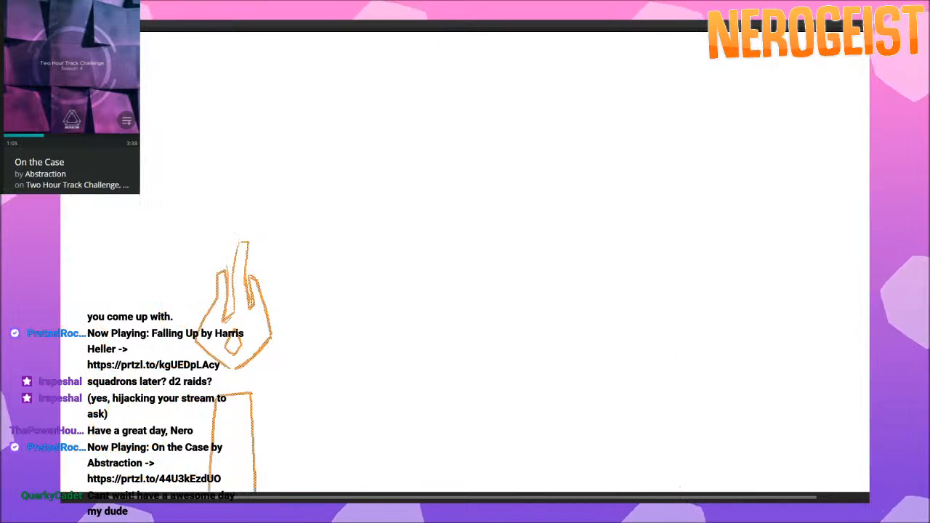
Compare the profile close-up of the pointy-eared man with the panels leading to the hero's surprised reaction with exclamation marks.
key(Right)
key(Right)
key(Left)
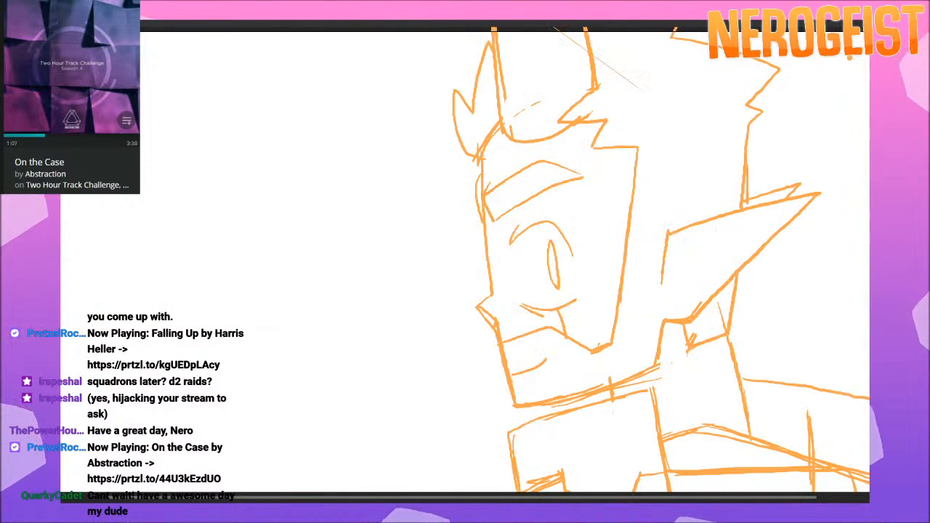
key(Right)
Review the panels from the reclining pointy-eared man through his leap away from the spikes to the hero holding both fists at chest height.
key(Right)
key(Right)
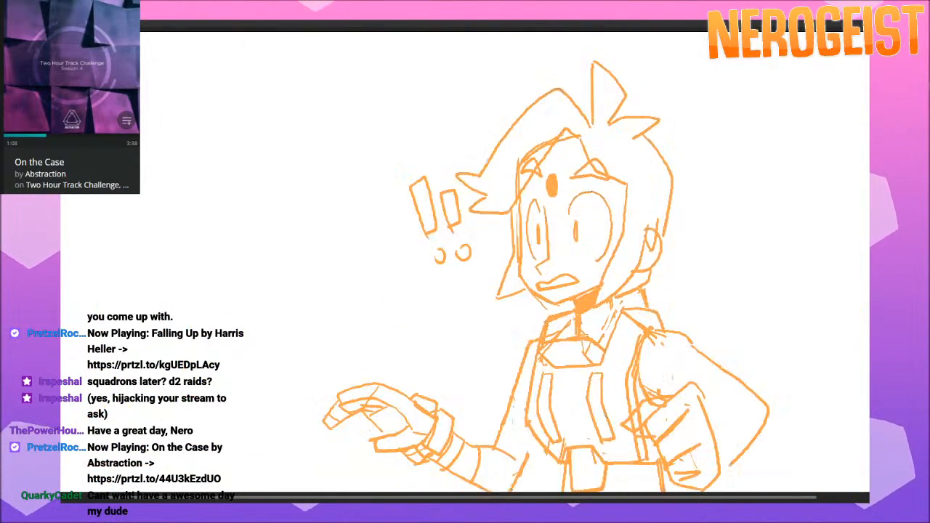
key(Left)
key(Right)
key(Right)
key(Right)
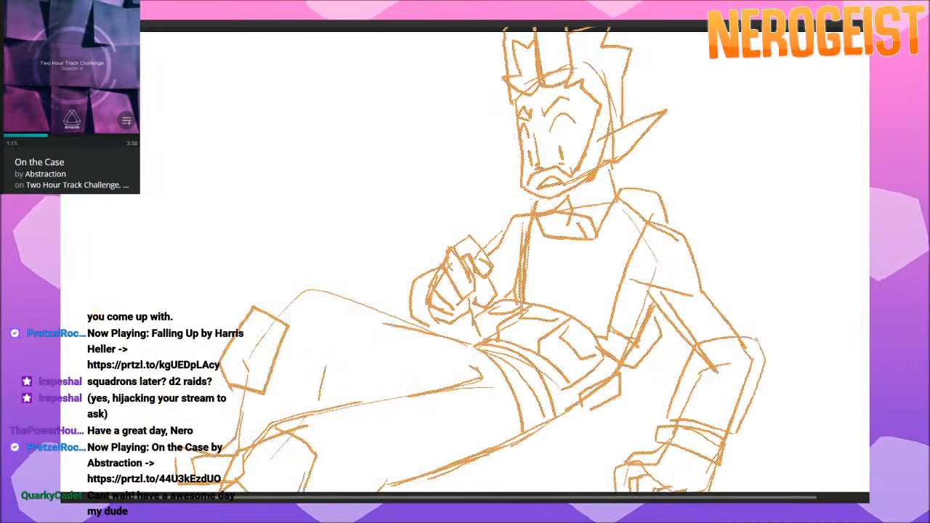
key(Right)
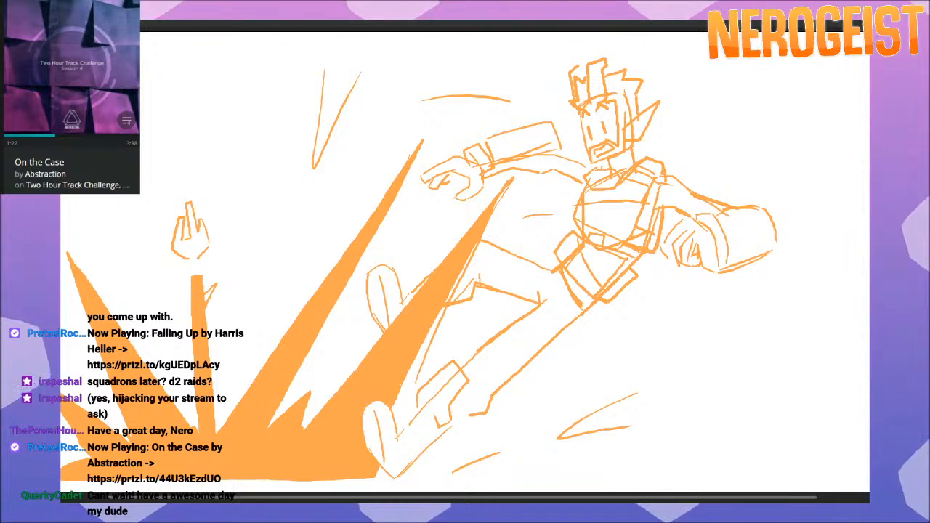
key(Right)
key(Right)
key(Right)
key(Right)
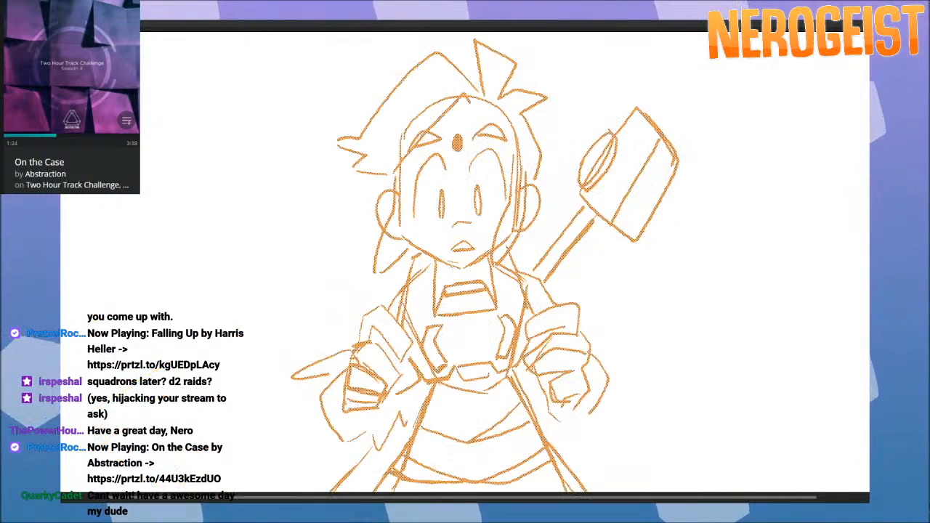
Compare the pointy-eared man's outstretched-arm panel with the hero's open-mouthed and worried, sweating expressions.
key(Left)
key(Left)
key(Left)
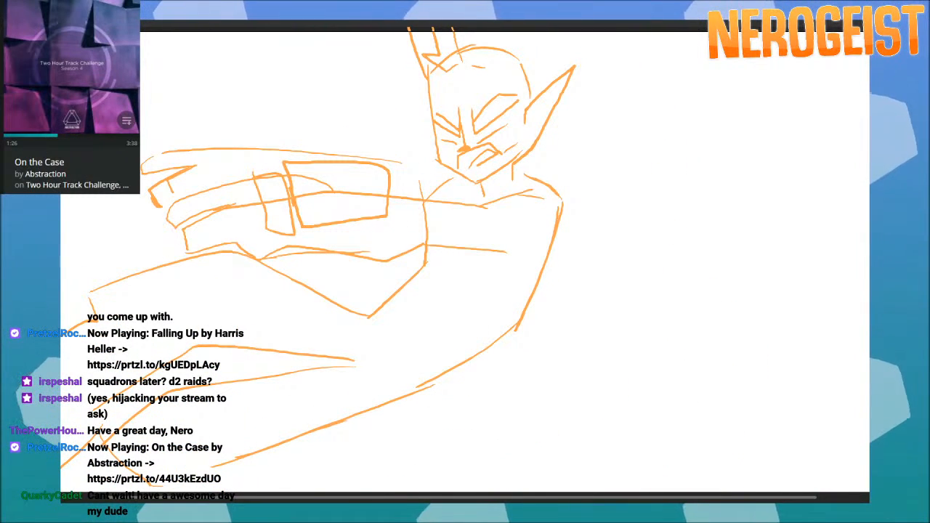
key(Right)
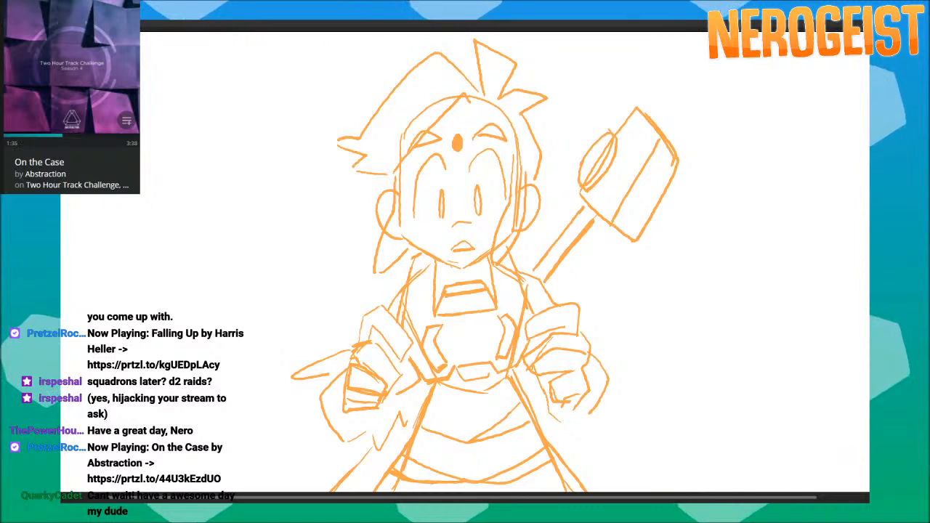
key(Right)
key(Left)
key(Right)
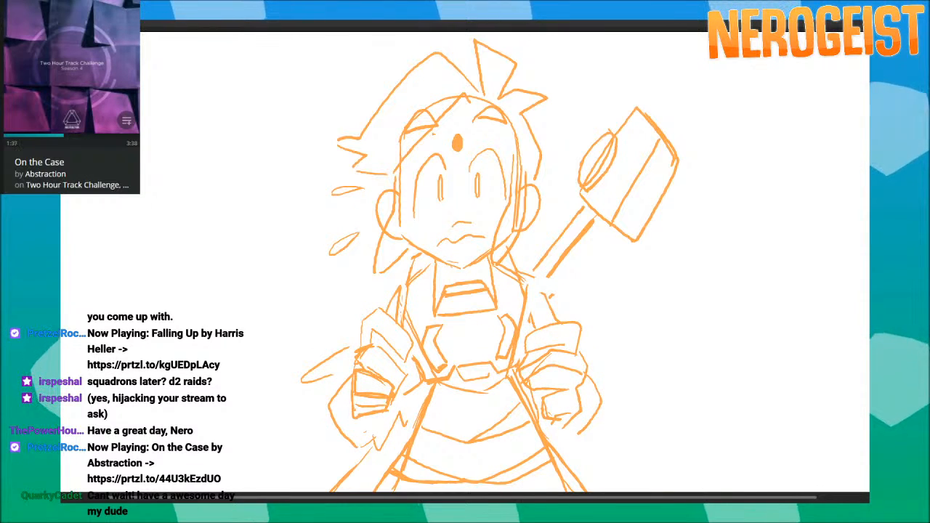
key(Right)
key(Right)
key(Left)
key(Left)
key(Left)
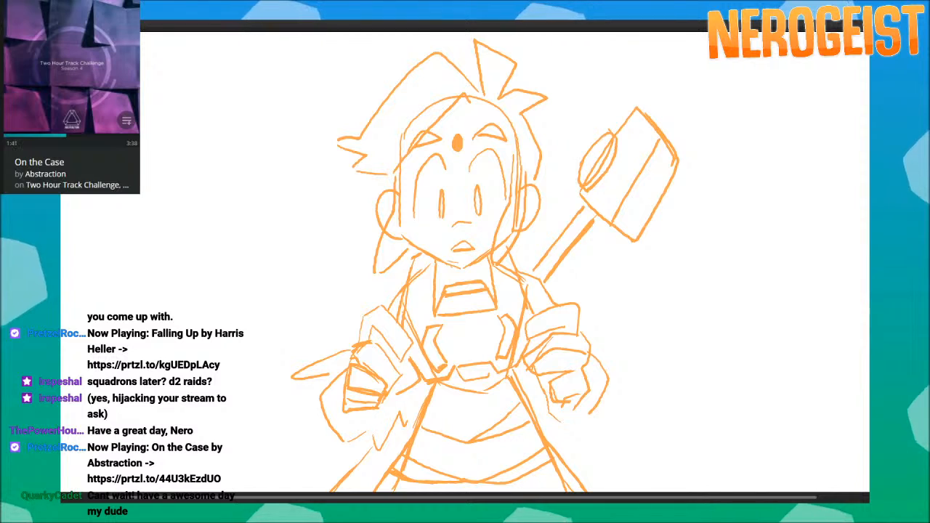
Examine the panels from the small hand hovering above the mound through the giant hand to the pair's conversation.
key(Right)
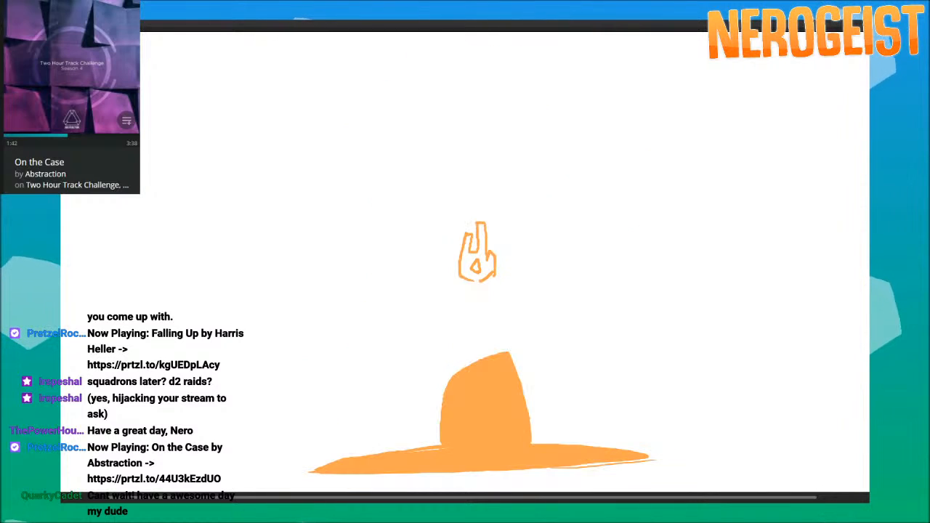
key(Right)
key(Right)
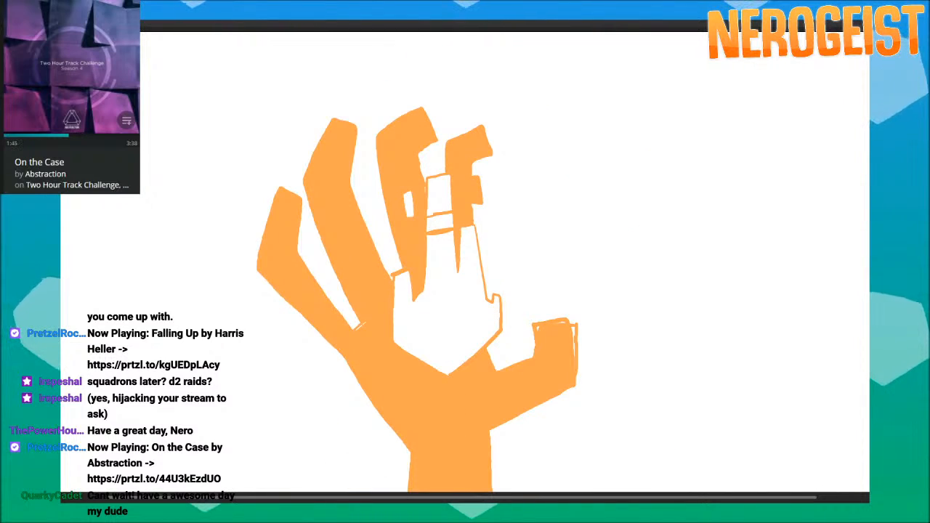
key(Left)
key(Right)
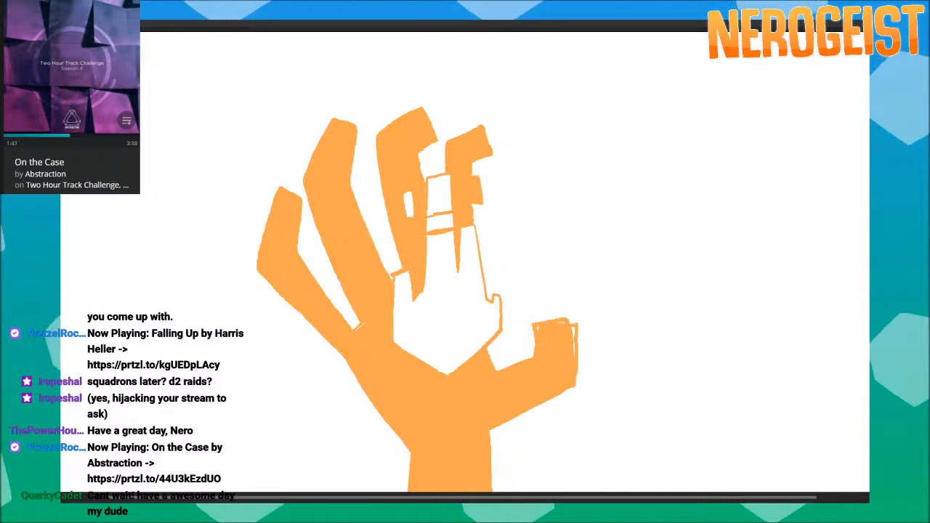
key(Right)
key(Right)
key(Right)
key(Right)
key(Right)
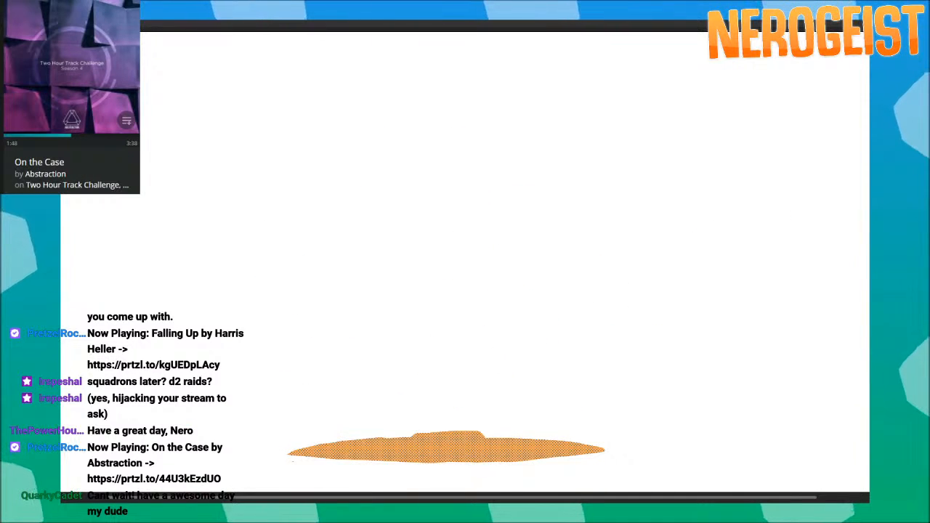
key(Right)
key(Left)
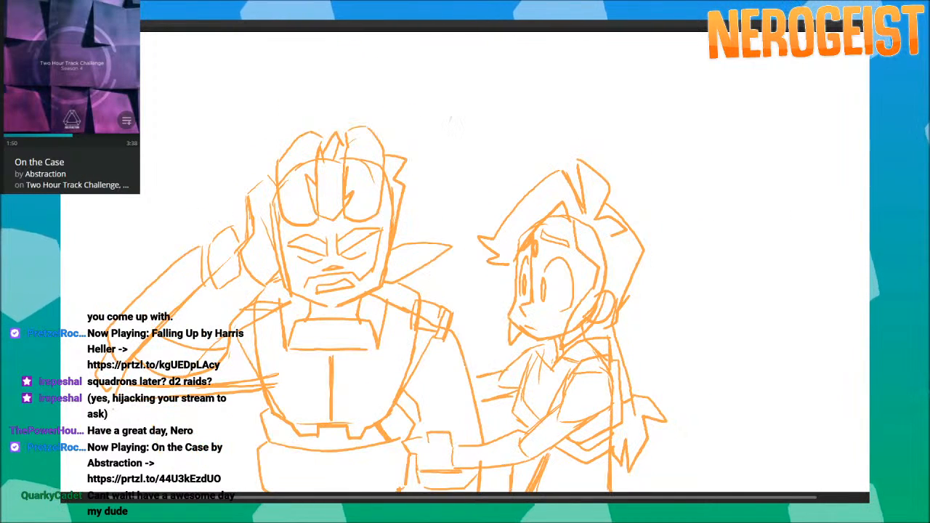
key(Right)
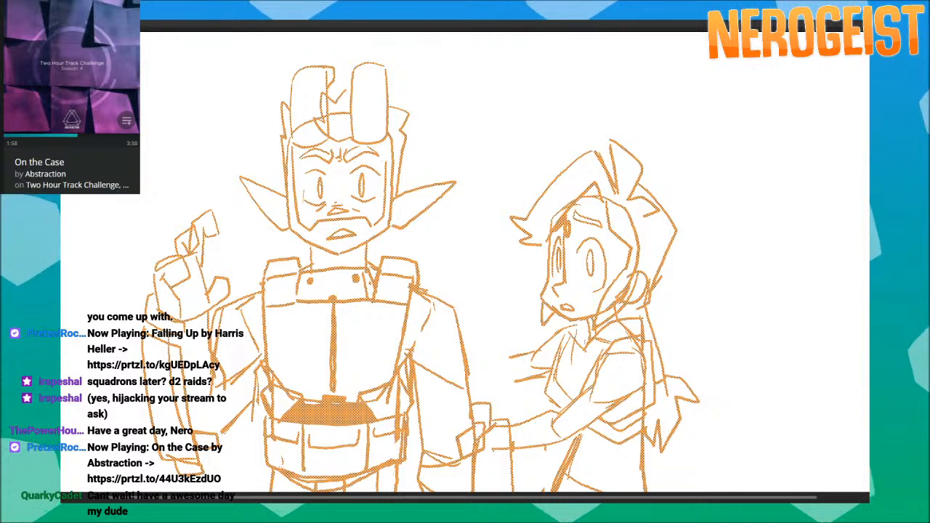
Go back from the pair's conversation to the giant arm close-up and the creature spreading its arms.
key(Escape)
key(period)
key(period)
key(comma)
key(comma)
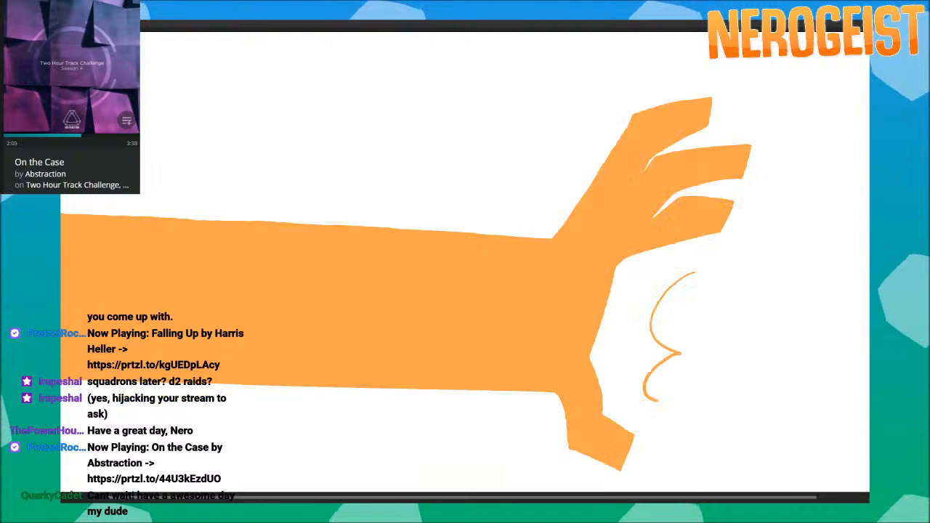
key(comma)
key(comma)
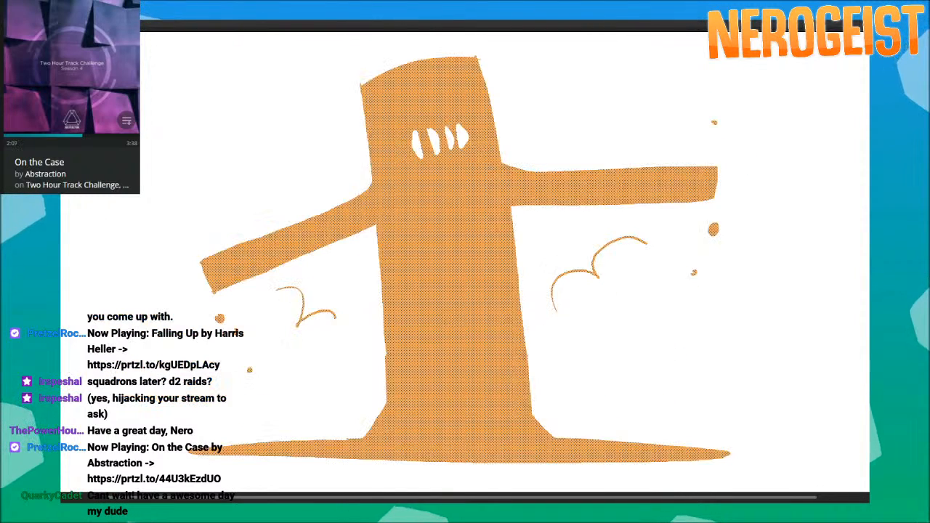
Step back and forth through the upward pan over the giant creature's legs and torso to check the movement.
key(period)
key(period)
key(period)
key(period)
key(period)
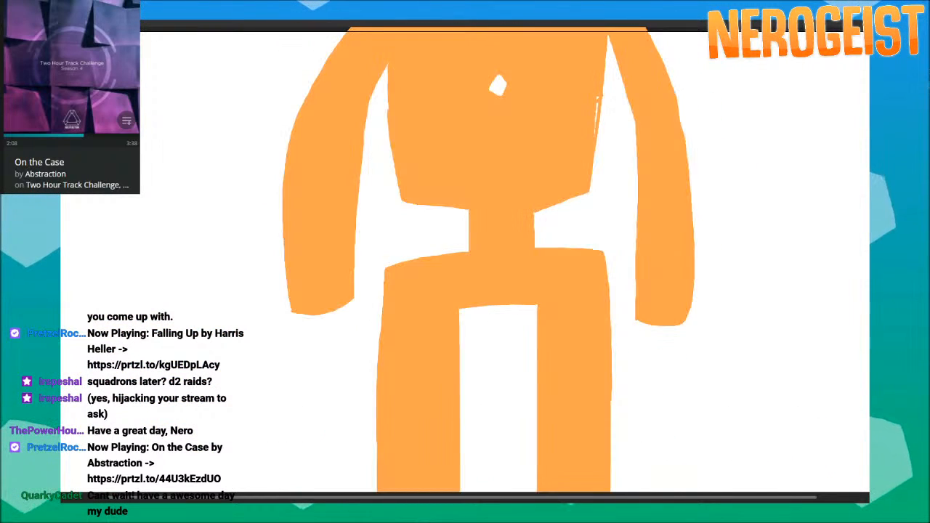
key(period)
key(comma)
key(period)
key(comma)
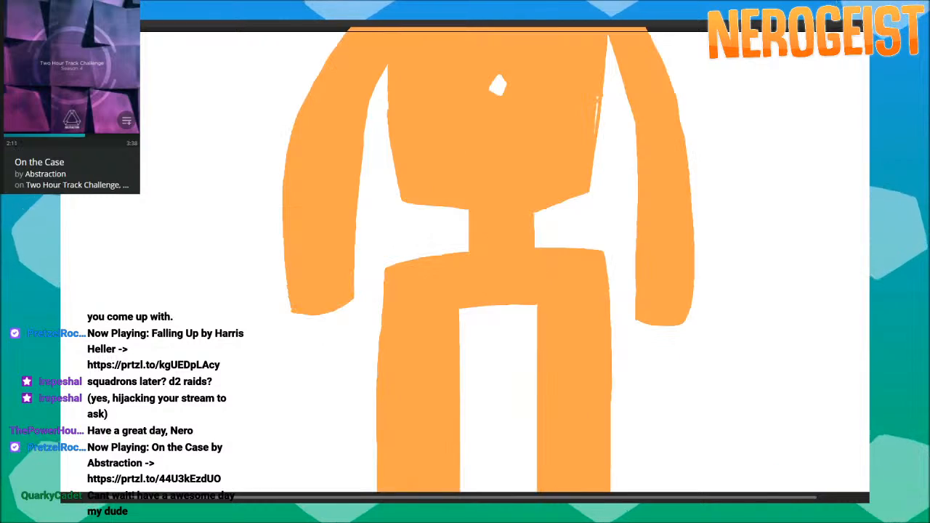
key(comma)
key(period)
key(comma)
Follow the creature reveal from its torso to the face close-up and the pair's standing reaction.
key(period)
key(period)
key(comma)
key(comma)
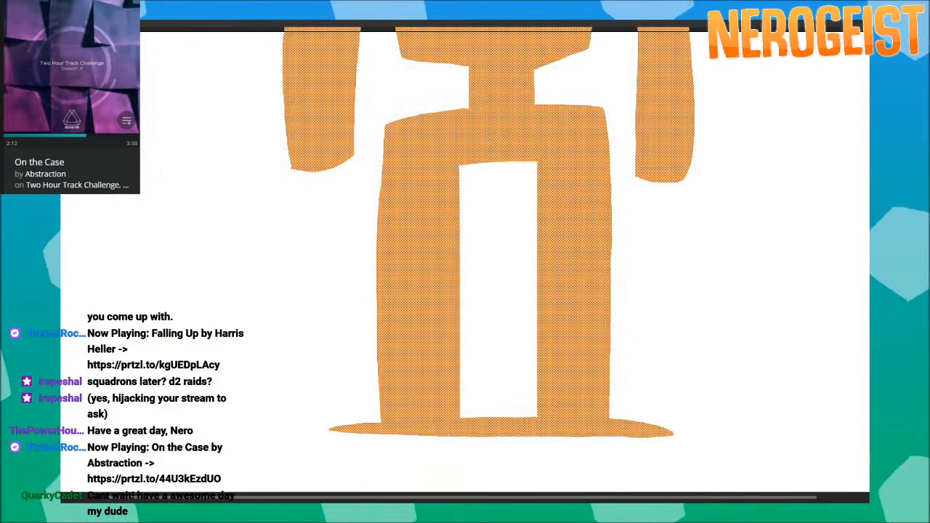
key(period)
key(period)
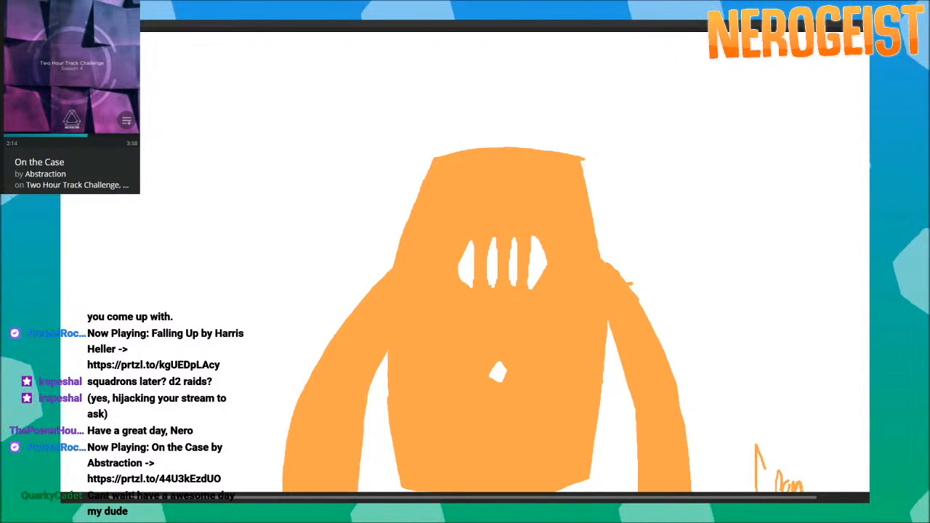
key(period)
key(period)
key(period)
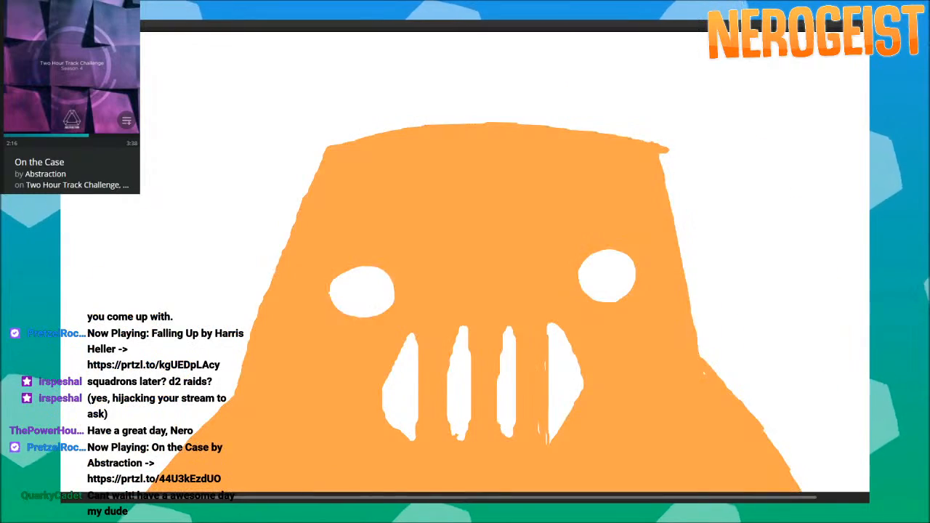
key(period)
key(period)
key(period)
key(period)
key(period)
key(period)
key(period)
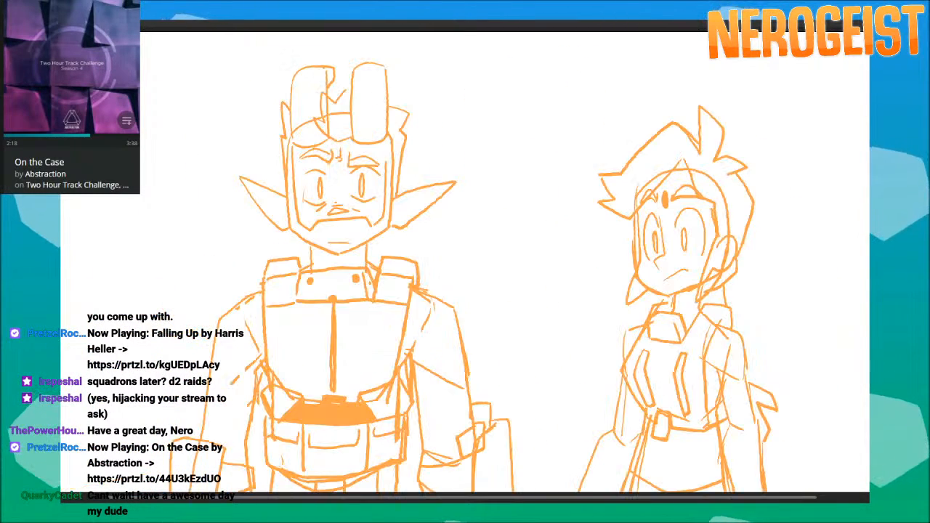
Review the panels from the creature's crouched fighting stance through the radiating impact burst to the fist close-up.
key(period)
key(period)
key(period)
key(period)
key(period)
key(period)
key(period)
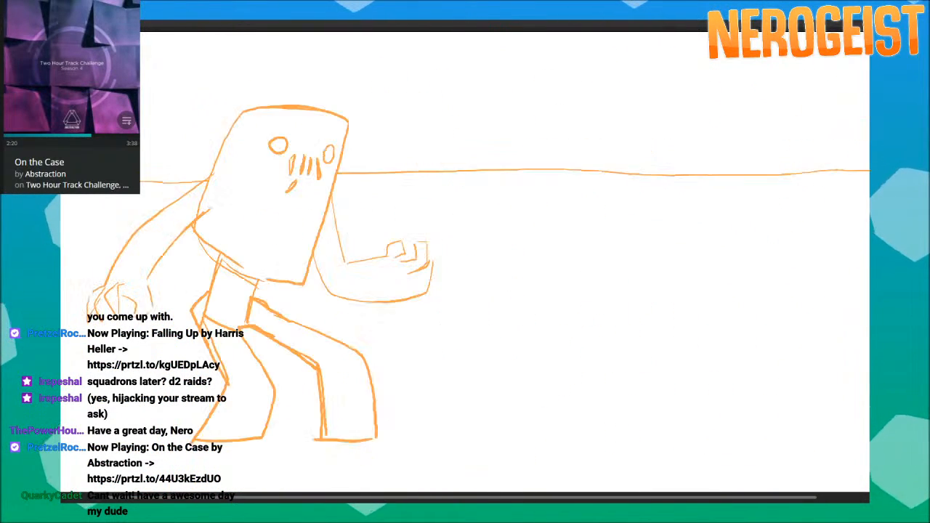
key(period)
key(period)
key(period)
key(period)
key(period)
key(period)
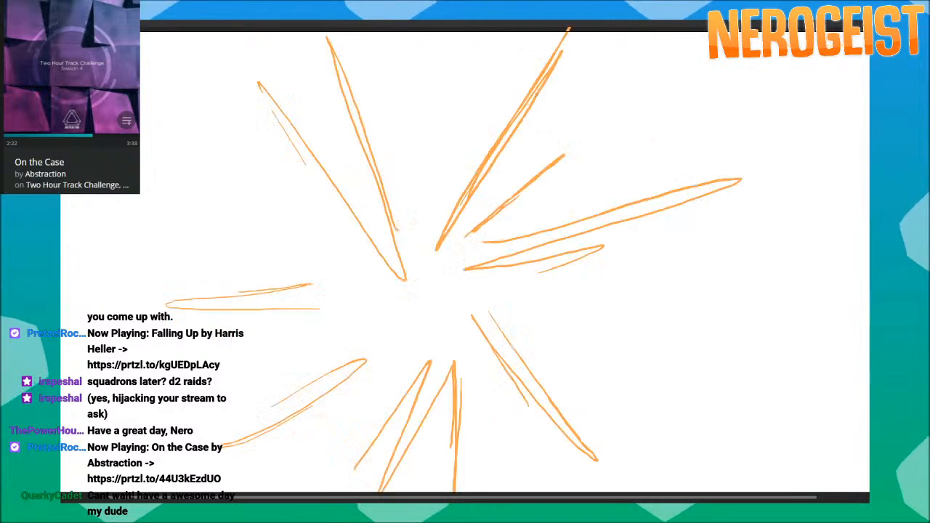
key(period)
key(period)
key(period)
key(period)
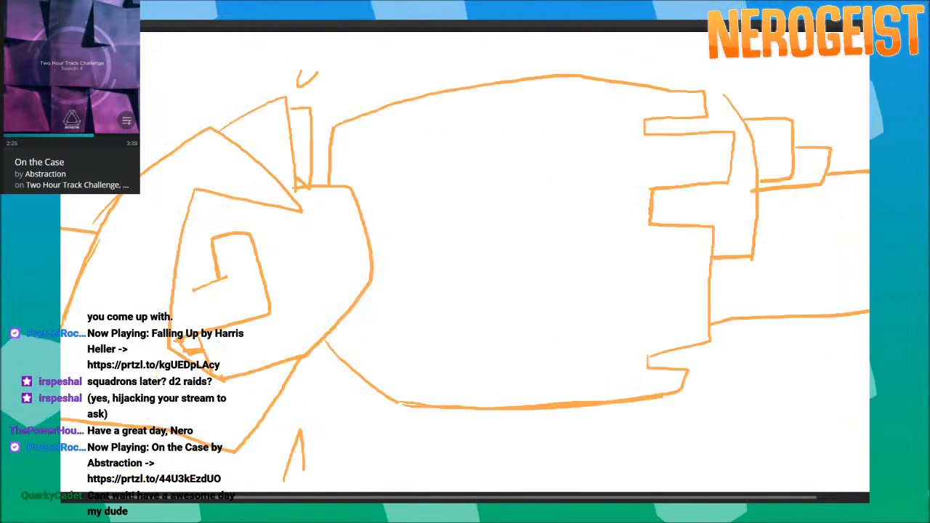
Examine the panels from the creature raising its huge fist to the hero's front view and startled recoil.
key(period)
key(period)
key(period)
key(period)
key(period)
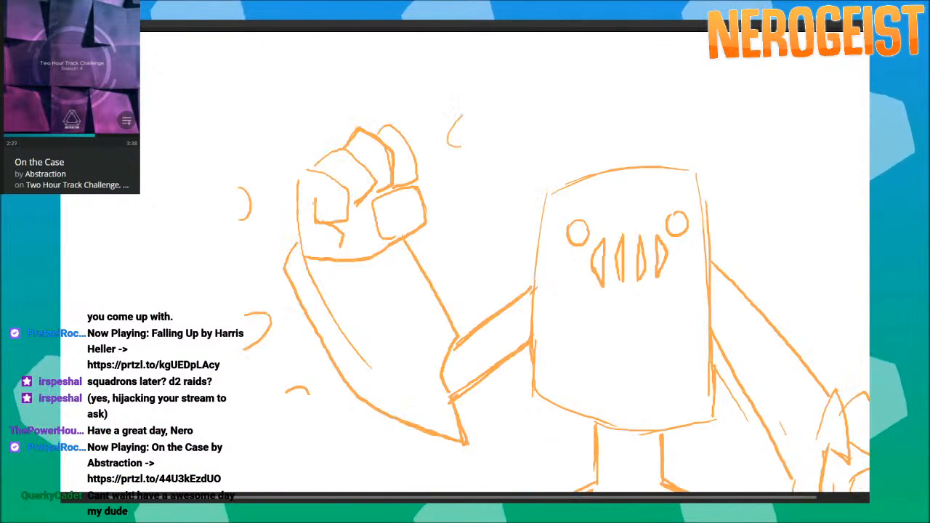
key(period)
key(period)
key(period)
key(period)
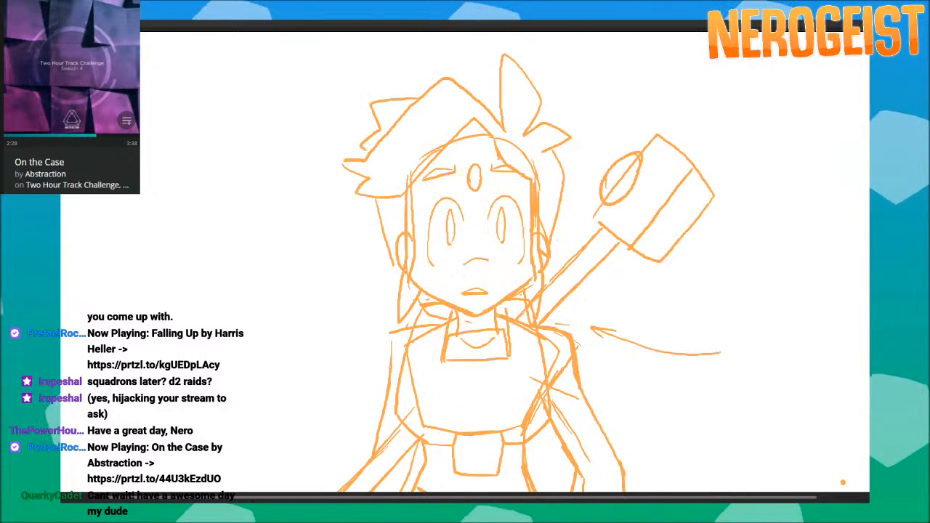
key(period)
key(period)
key(period)
key(period)
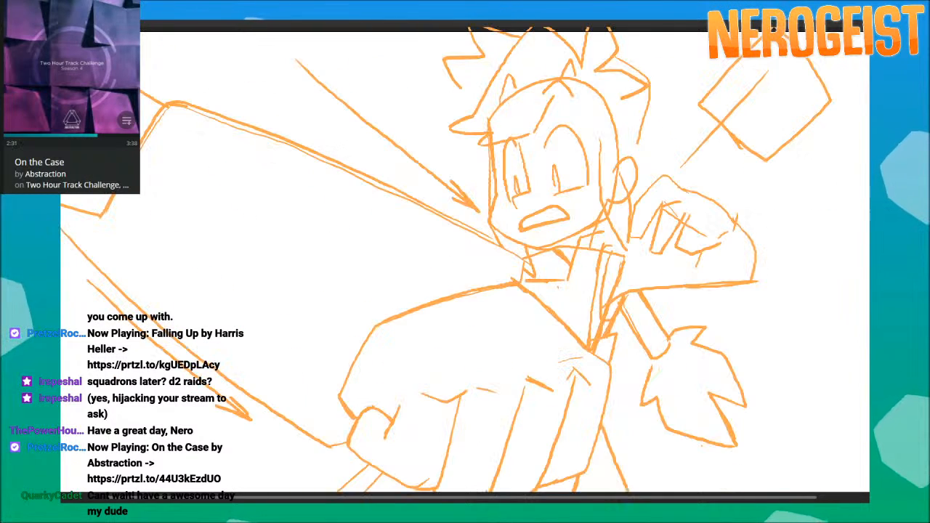
Review the weapon panels from the diagonal close-up through the hero's wide armed stance to the blue-marked shaft.
key(period)
key(period)
key(period)
key(period)
key(period)
key(period)
key(period)
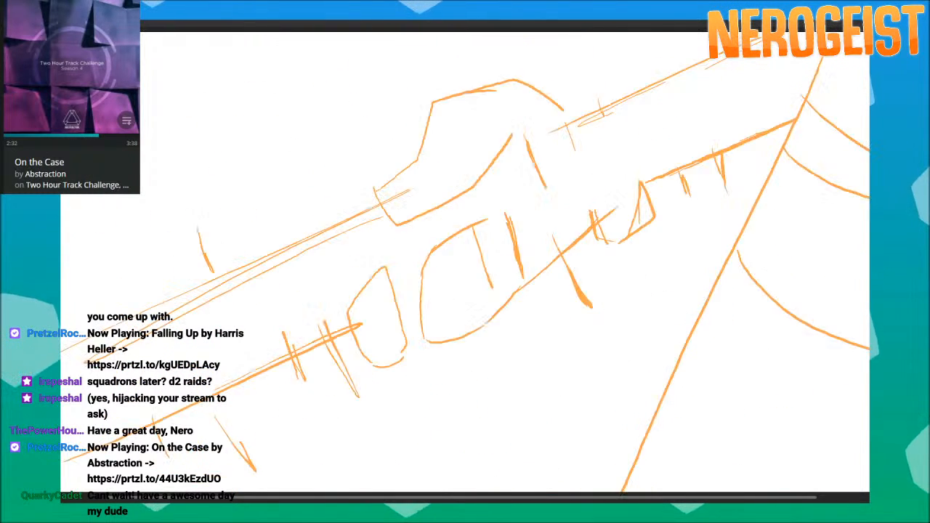
key(period)
key(period)
key(period)
key(period)
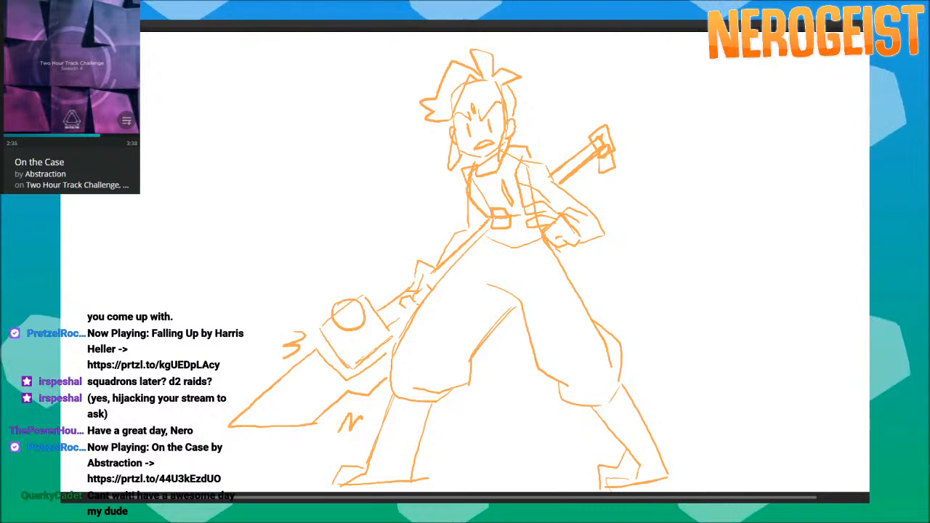
key(period)
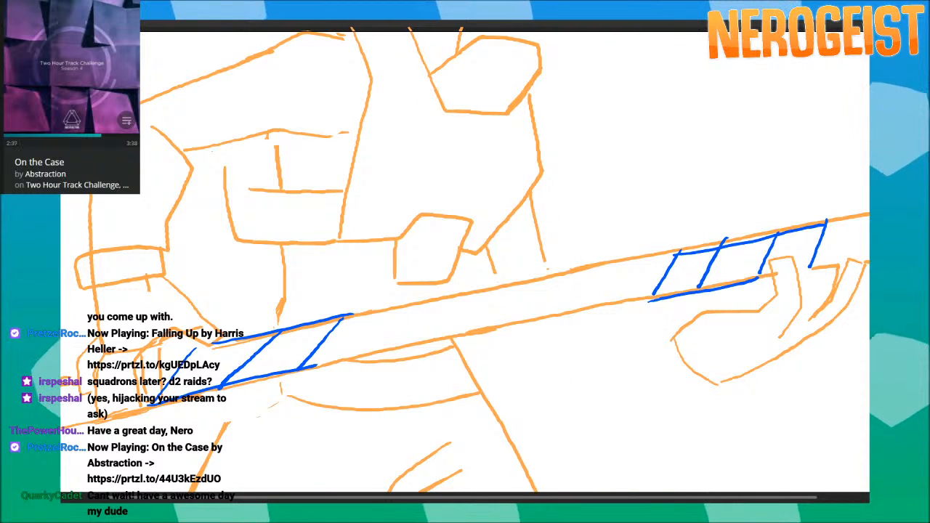
Review the fight panels from the creature's side view and the hero's airborne attack to the creature's fall and the closing two-figure struggle.
key(period)
key(period)
key(period)
key(period)
key(period)
key(period)
key(period)
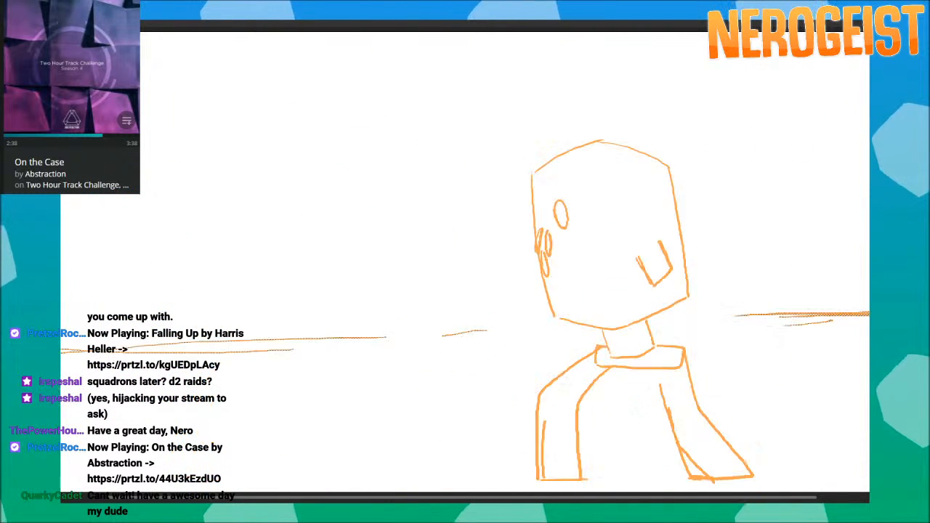
key(period)
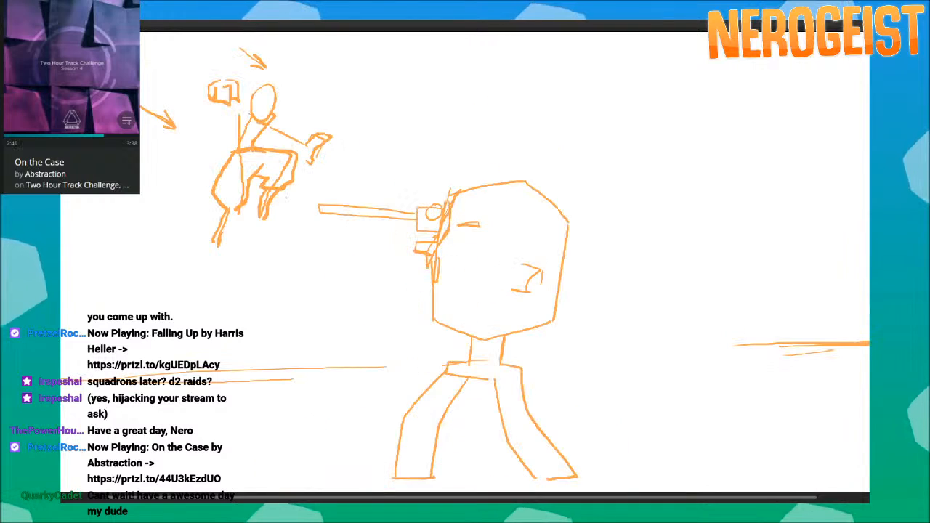
key(period)
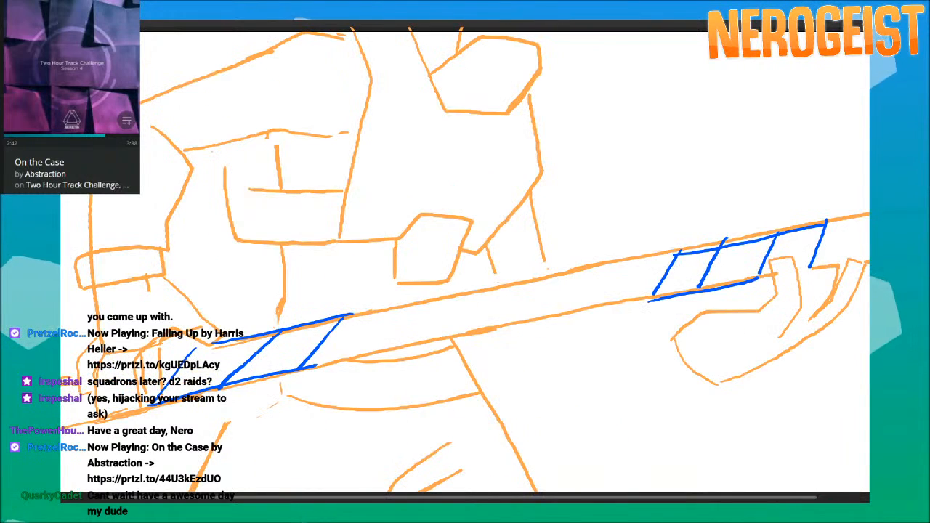
key(period)
key(period)
key(period)
key(period)
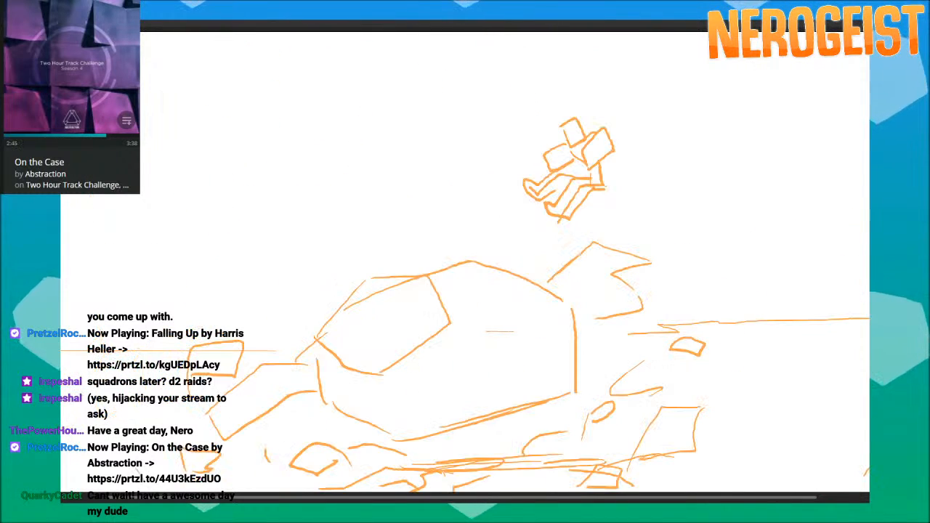
Examine the panels from the creature facing the hero through the raised-arm swing and airborne leap to the hero's armed fighting stance.
key(period)
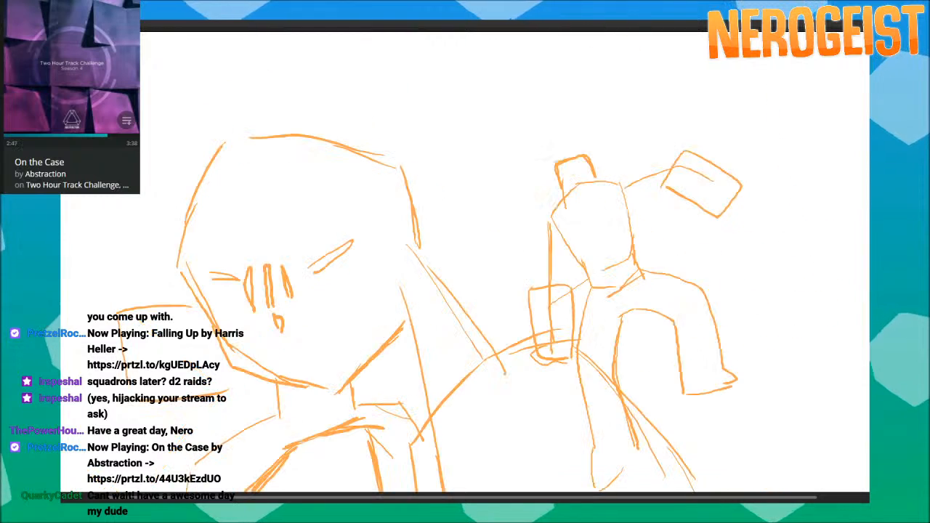
key(period)
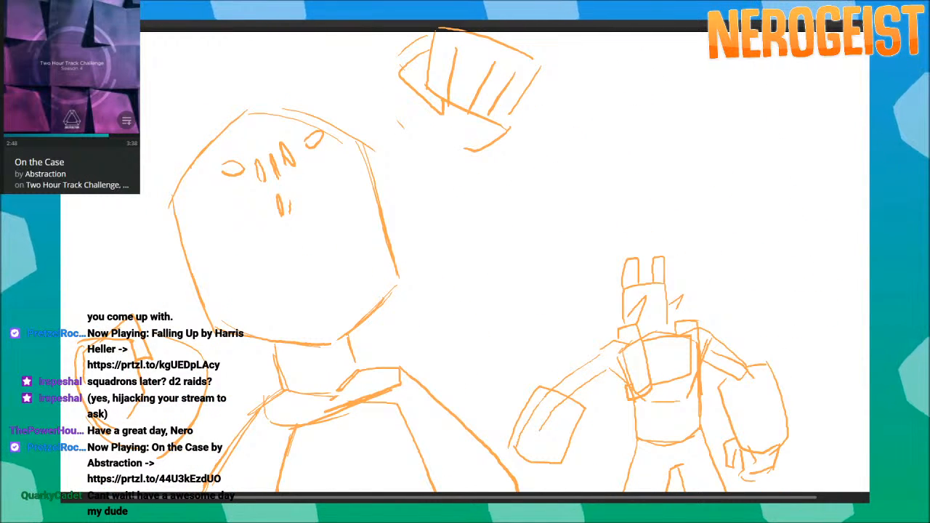
key(period)
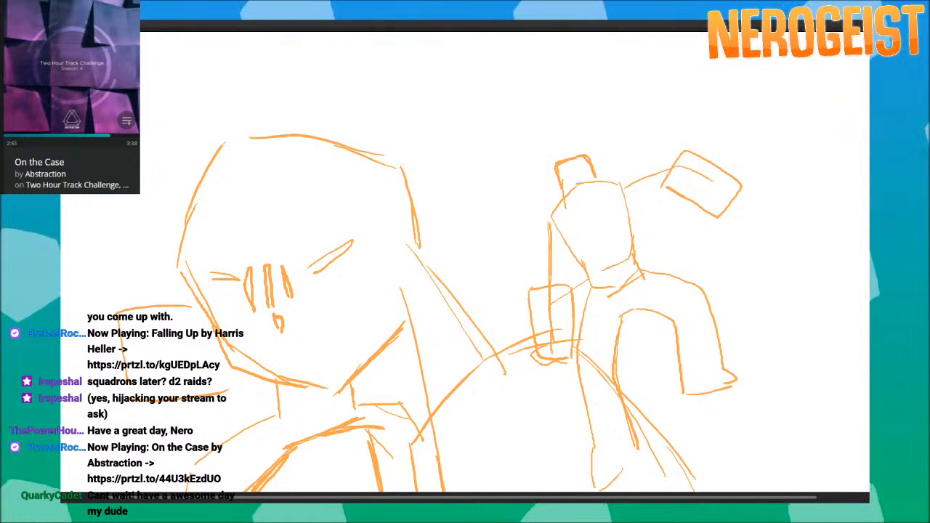
key(period)
key(period)
key(period)
key(period)
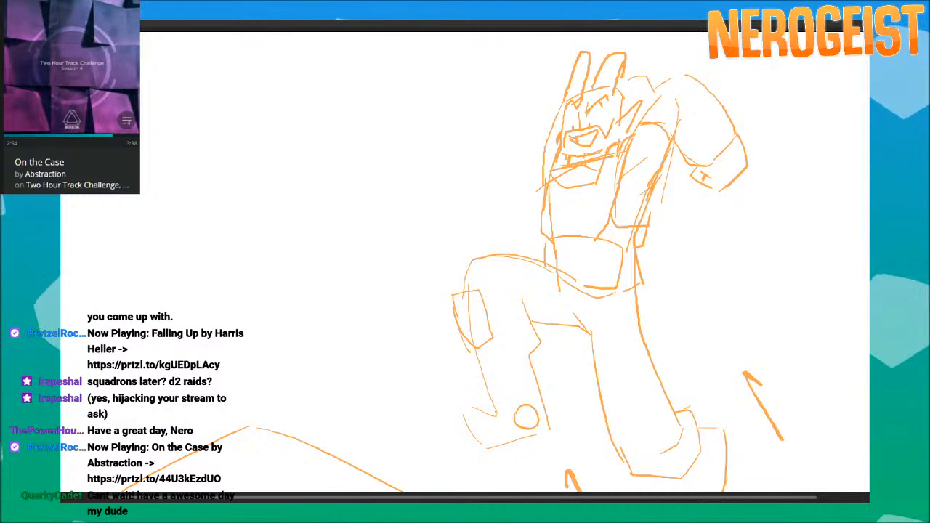
key(period)
key(period)
key(period)
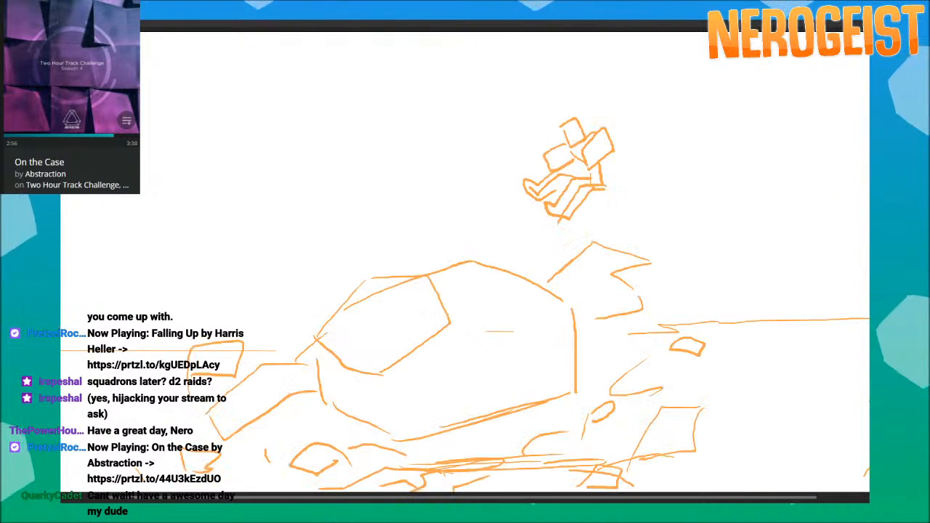
key(period)
key(period)
key(period)
key(period)
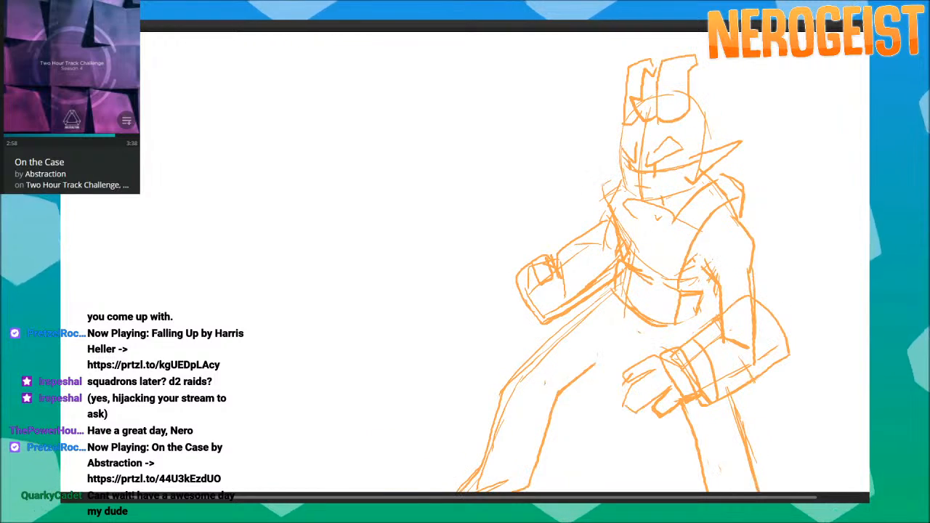
Review the hand and fist close-ups through the creature's front-facing crouch to the small hero surrounded by burst lines.
key(period)
key(period)
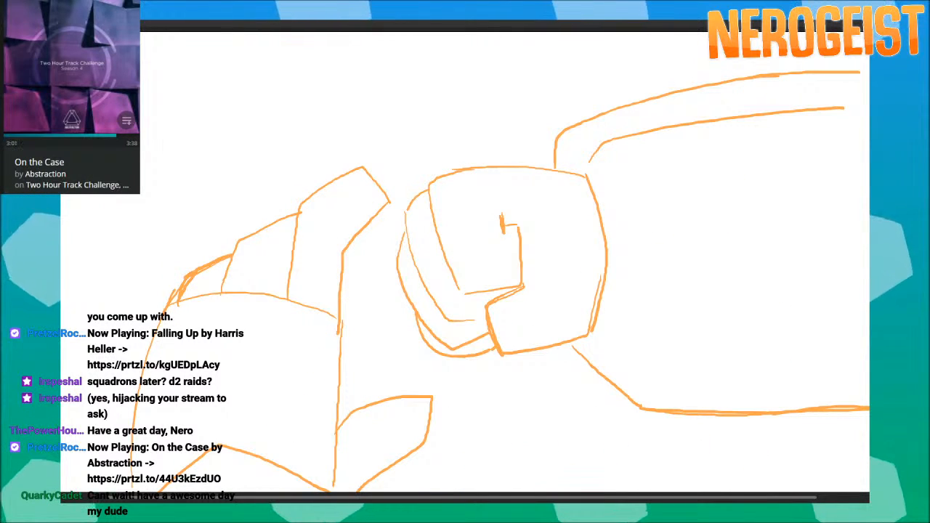
key(period)
key(period)
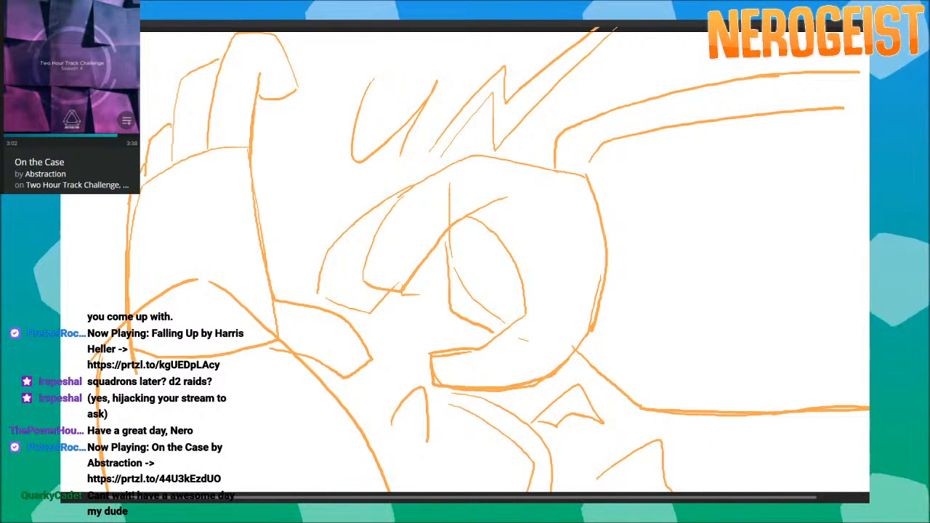
key(period)
key(period)
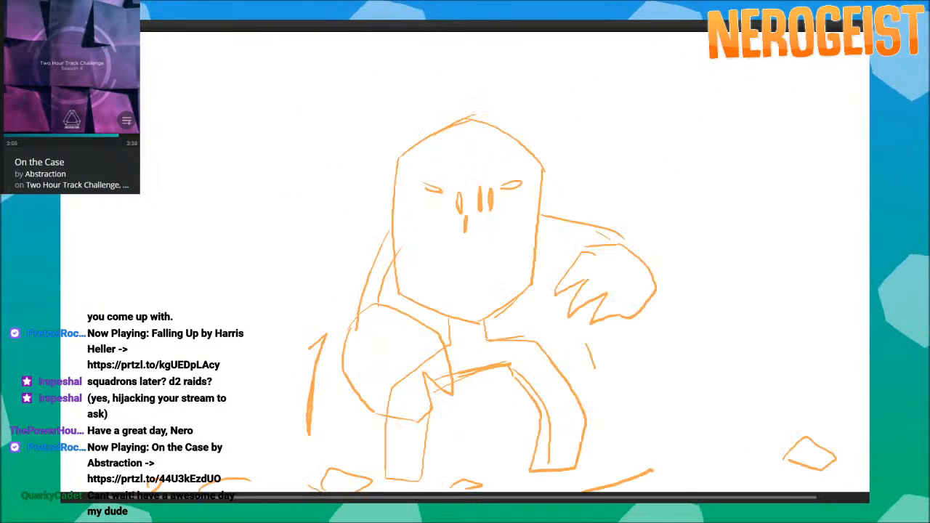
key(period)
Review the panels from the hero striking the creature's face to the lunging figure and the small round character.
key(period)
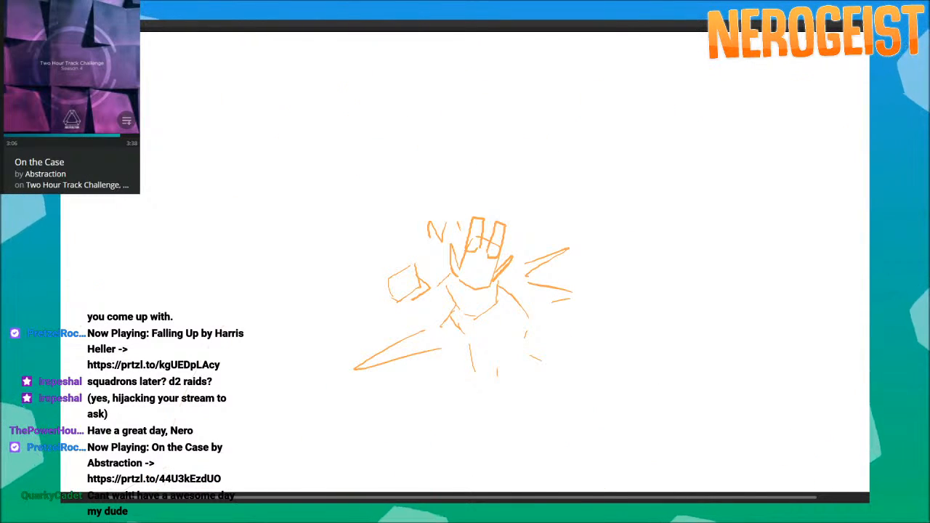
key(period)
key(period)
key(period)
key(period)
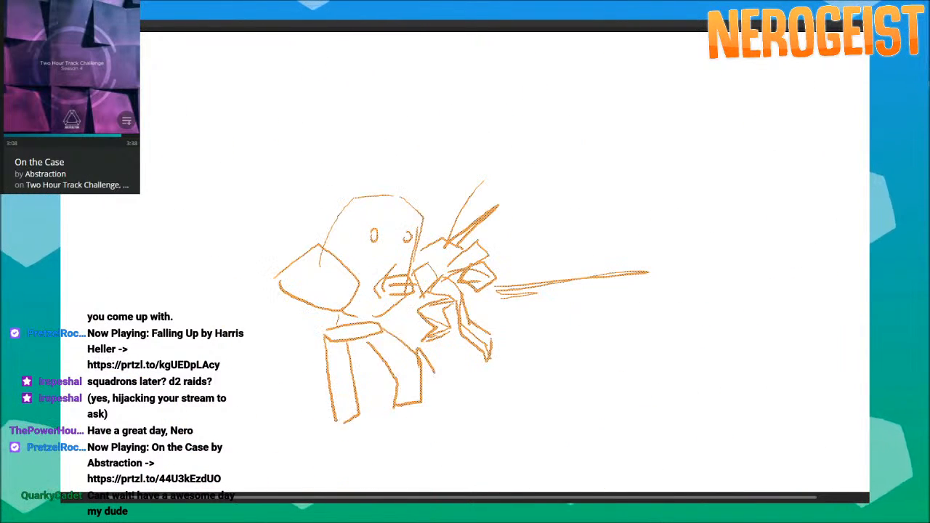
key(period)
key(period)
key(period)
key(period)
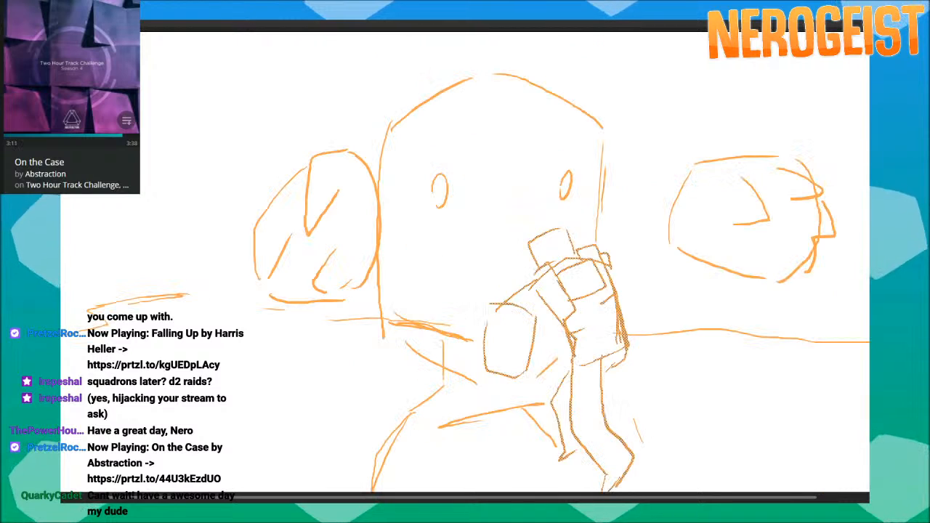
key(period)
key(period)
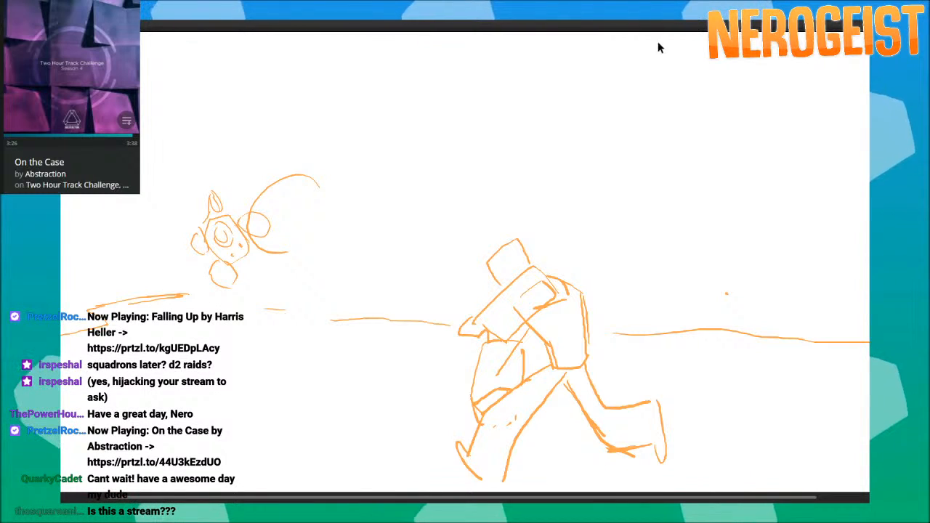
Examine the panels from the jagged scribbled lines to the grinning hero's front view with an outstretched fist.
key(Right)
key(Right)
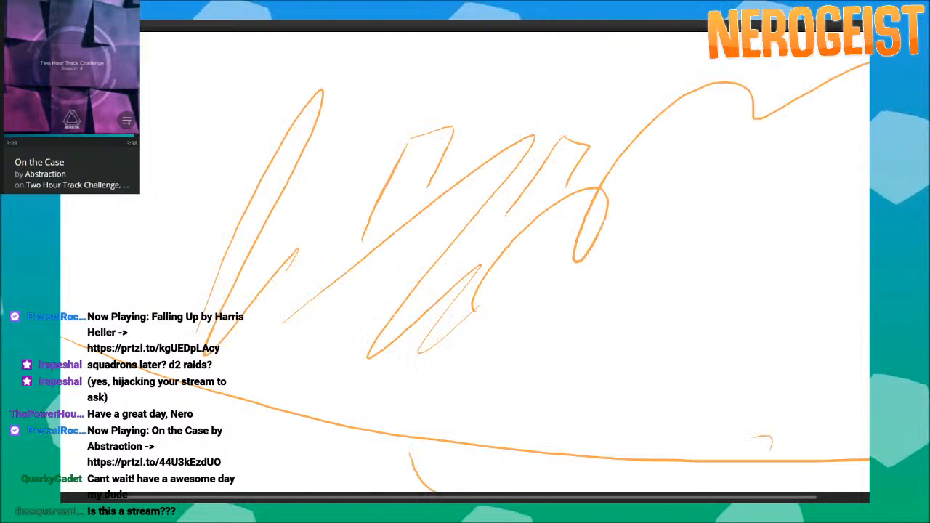
key(Right)
key(Right)
key(Right)
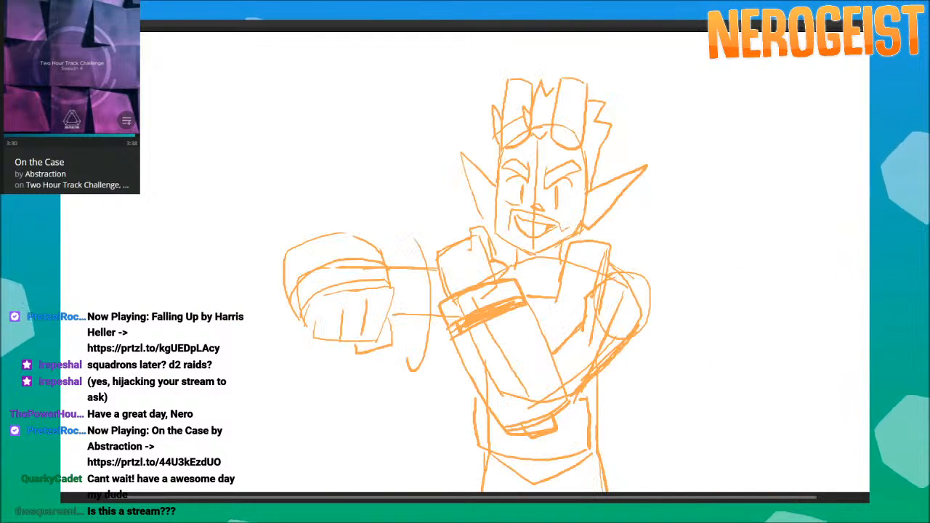